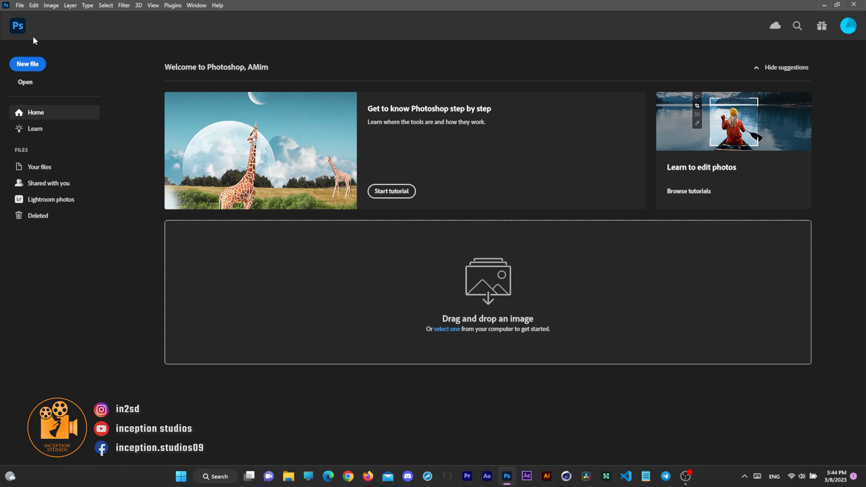
Open the image 436-medium-shot-woman.jpg from the Reshaping Bodies 3 folder
left_click(19, 6)
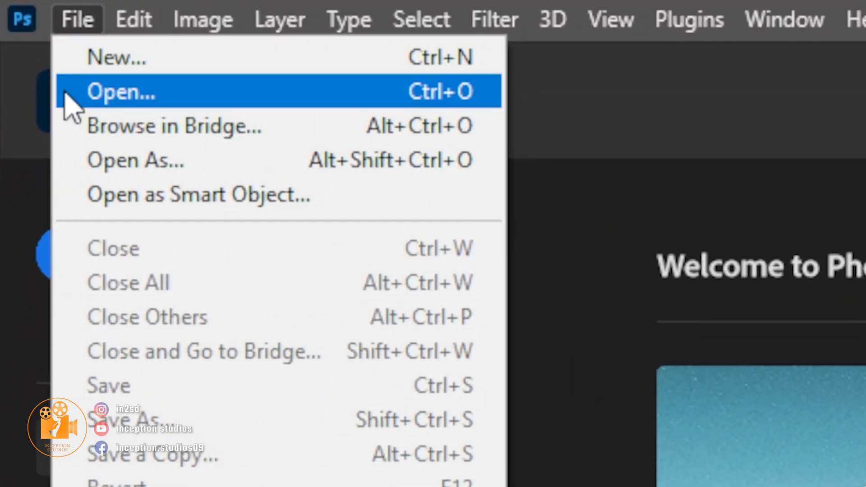
left_click(66, 93)
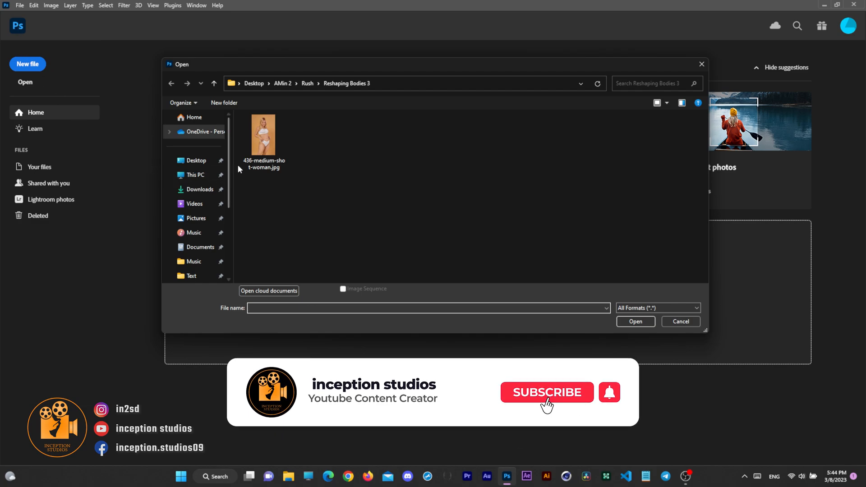
left_click(263, 137)
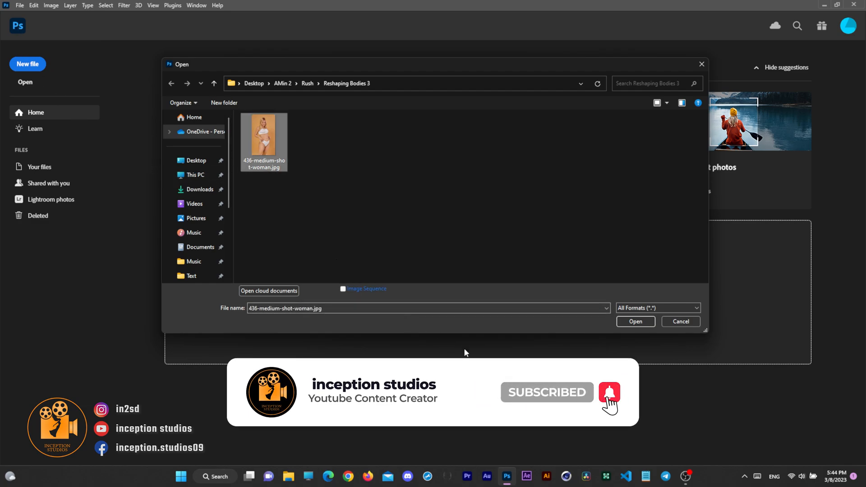
left_click(630, 322)
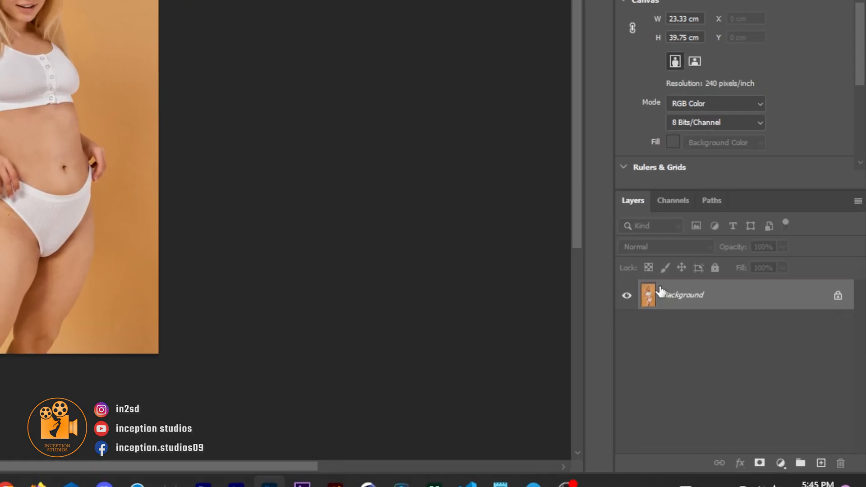
Duplicate the Background layer and open the copy in the Liquify filter
left_click_drag(745, 360, 745, 357)
left_click_drag(520, 175, 789, 469)
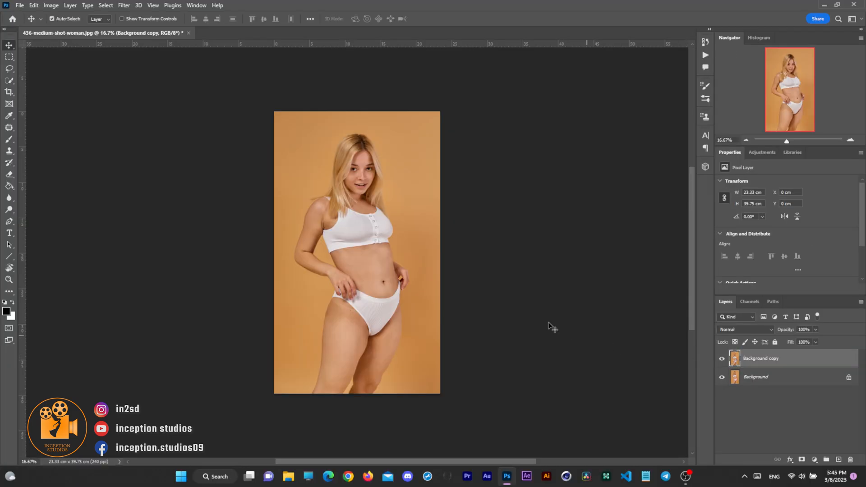
left_click(124, 5)
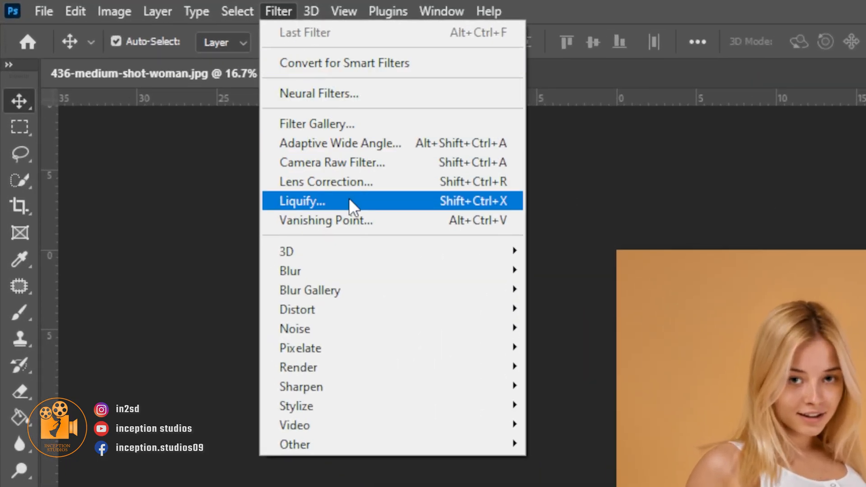
left_click(348, 201)
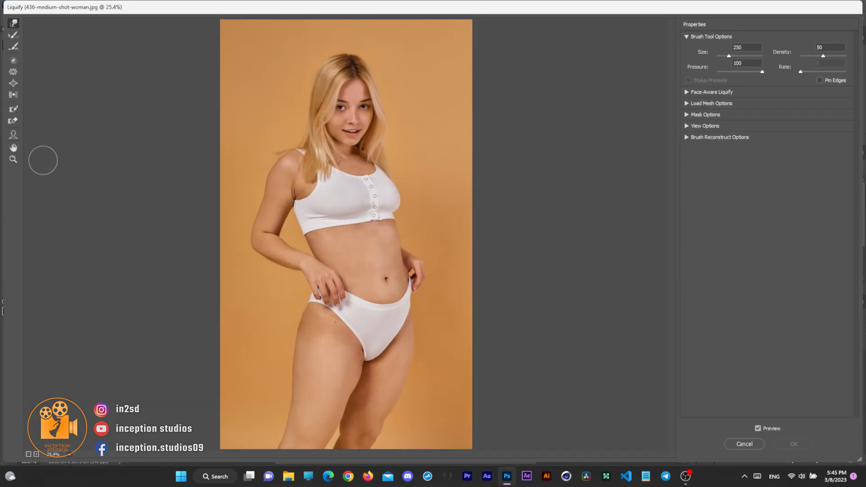
Push the outer bust contour slightly outward with the Forward Warp tool, using brush sizes 250 and 462
left_click(13, 162)
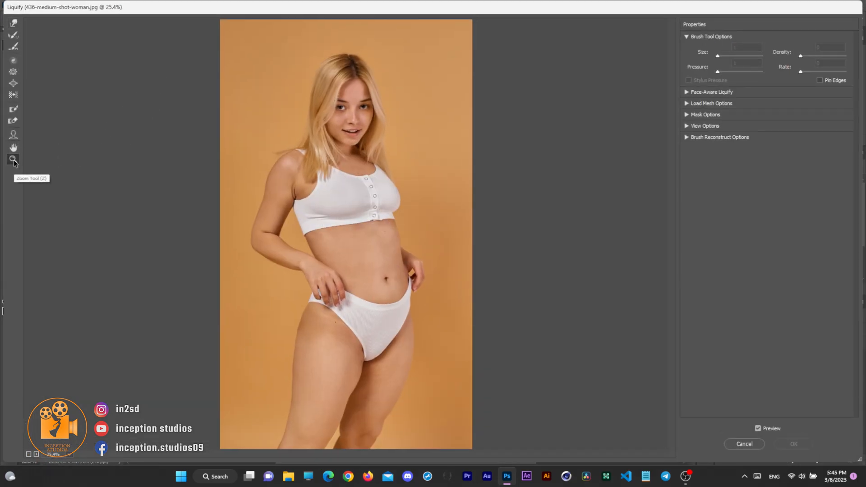
left_click(350, 205)
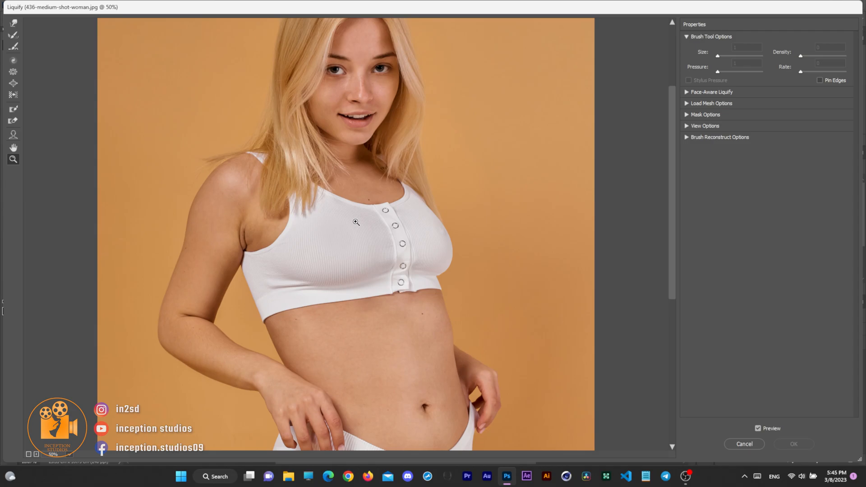
left_click(356, 222)
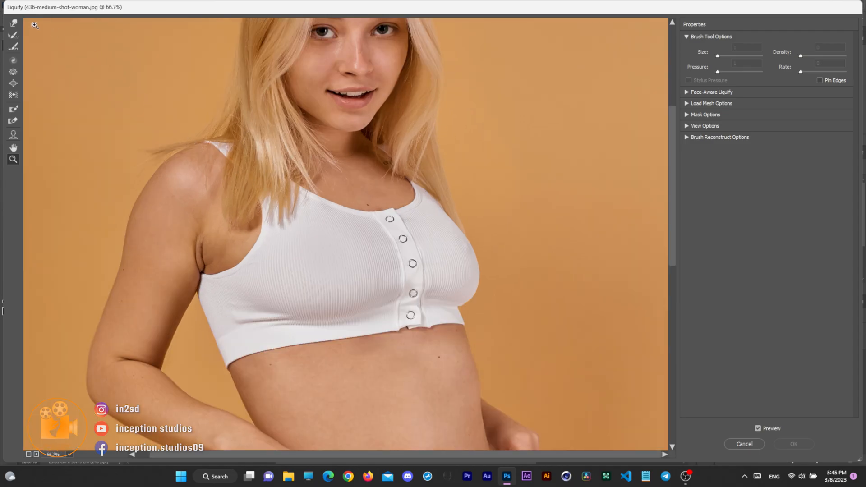
left_click(14, 25)
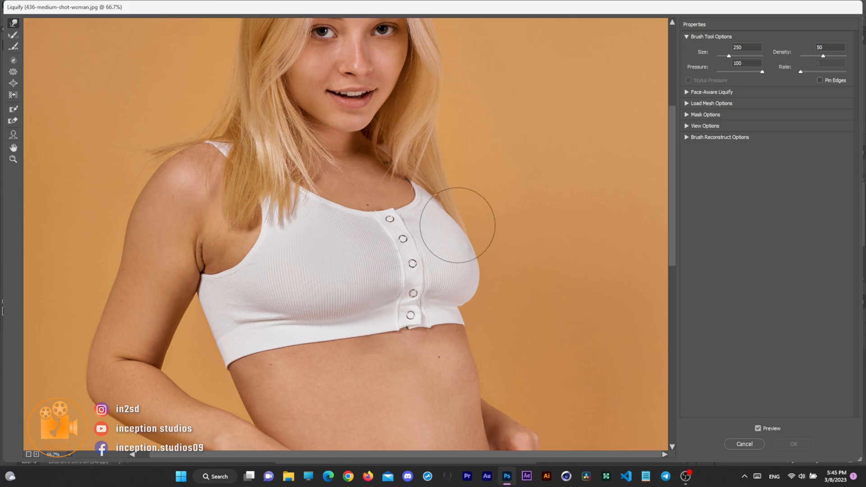
left_click_drag(450, 228, 476, 244)
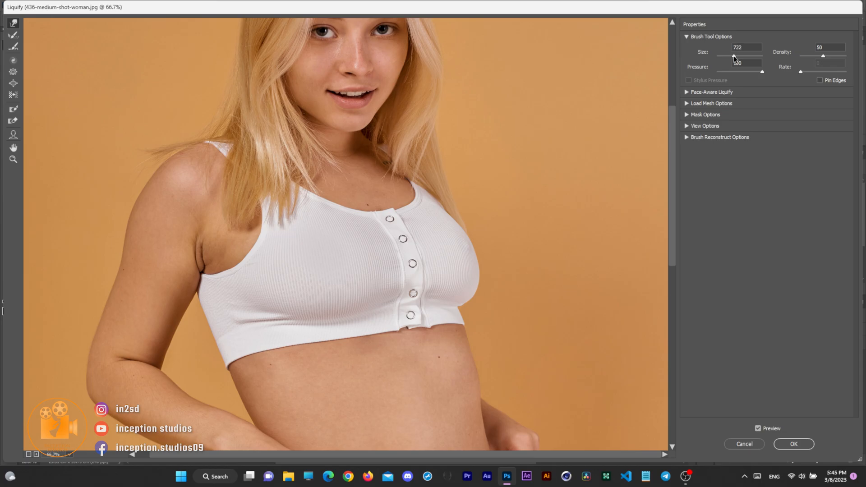
left_click_drag(462, 257, 482, 229)
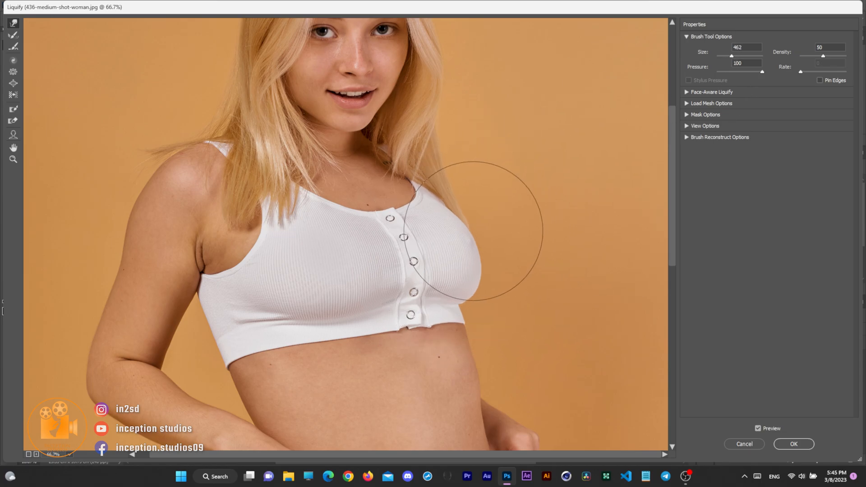
Refine the upper outer edge of the white top with Forward Warp, using a brush size of about 300
key("bracketleft")
key("bracketleft")
key("bracketleft")
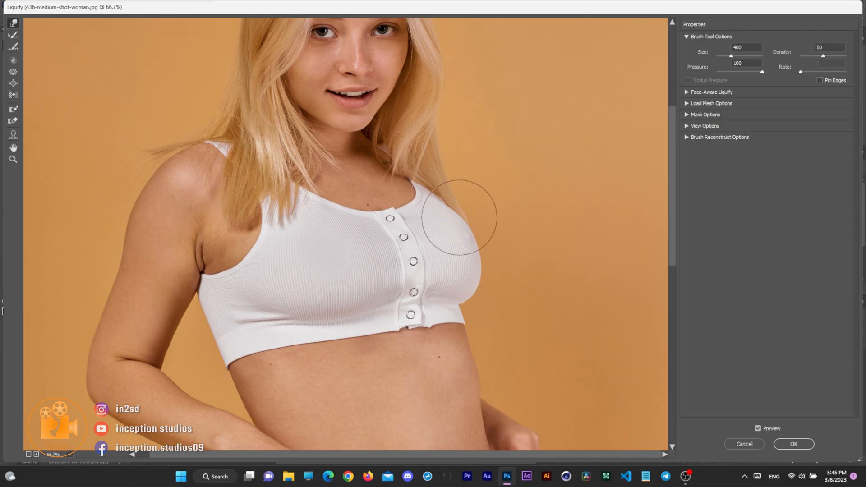
key("bracketright")
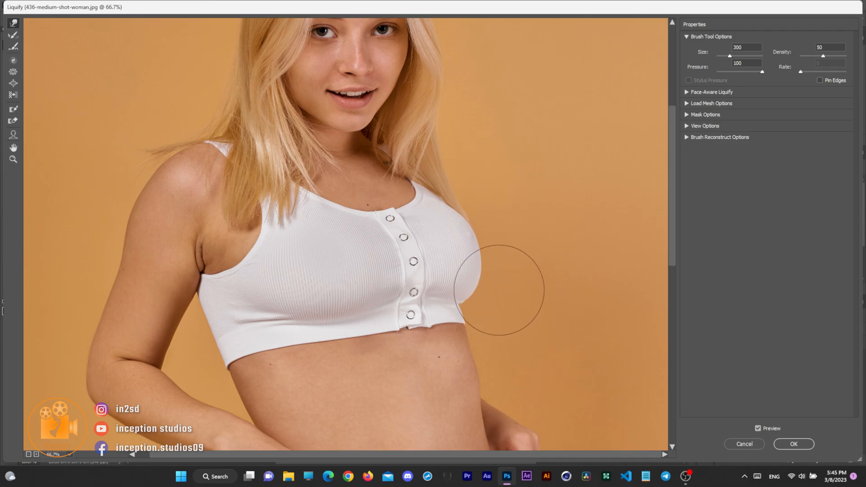
Reshape the cup and side edge nearest the bent arm with Forward Warp at brush sizes 700 and 500
key("bracketright")
key("bracketright")
key("bracketright")
key("bracketright")
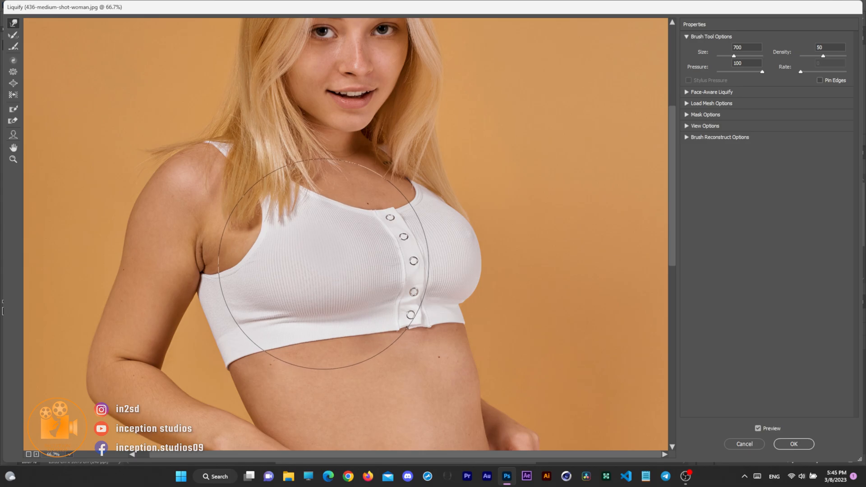
key("bracketleft")
key("bracketleft")
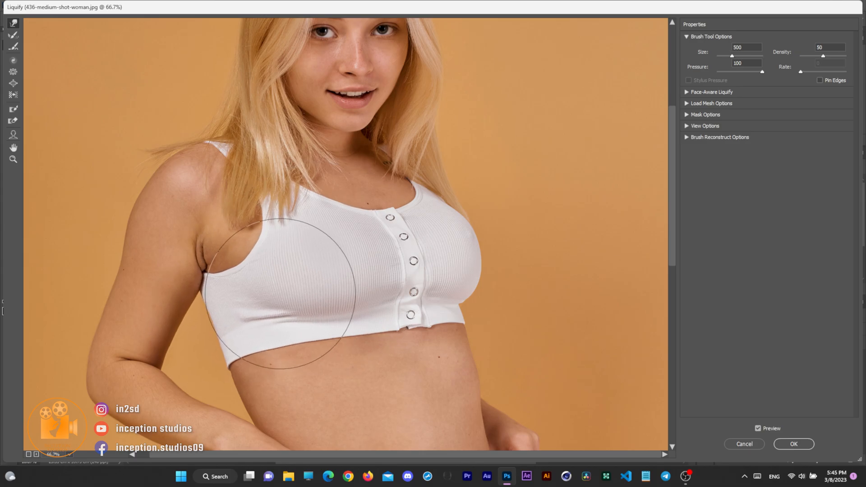
Shift the top's button strip slightly toward the bent arm and adjust the cup with Forward Warp at brush sizes 400 and 600
key("bracketleft")
key("bracketleft")
key("bracketright")
left_click_drag(421, 268, 415, 266)
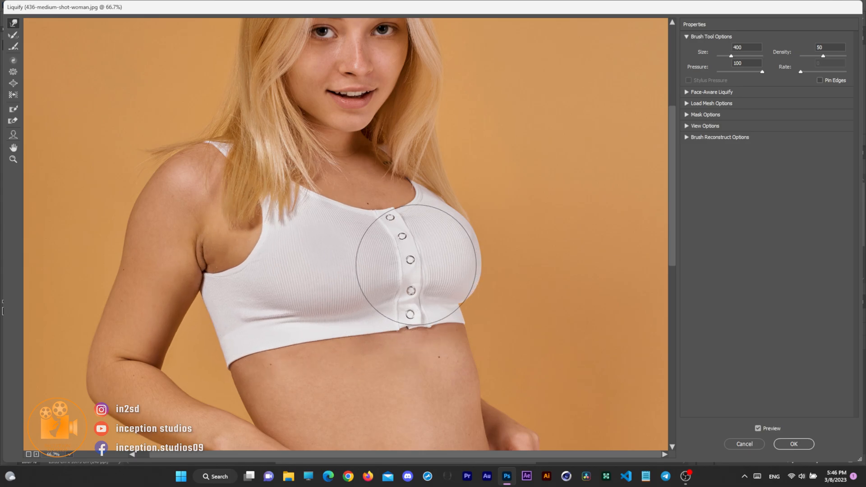
key("bracketleft")
key("bracketleft")
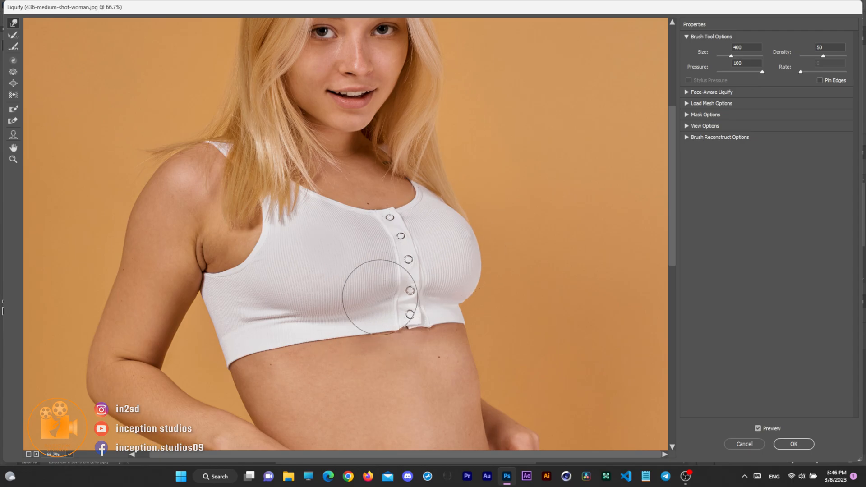
key("bracketright")
key("bracketright")
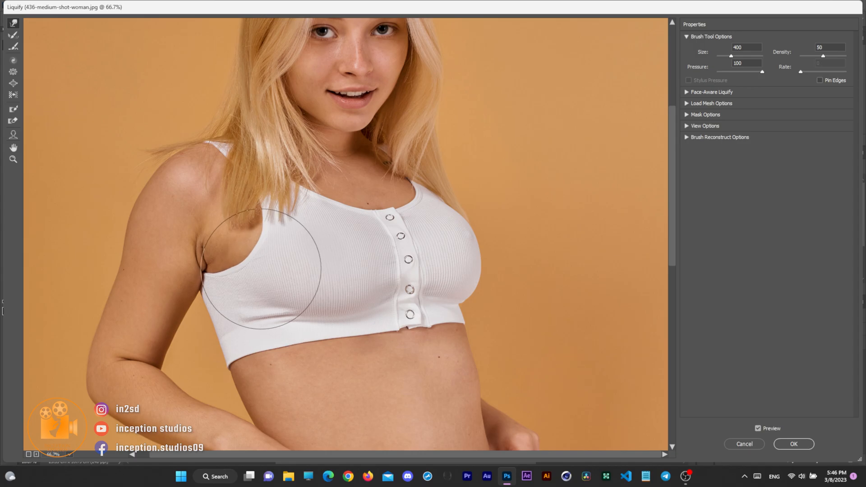
key("bracketright")
key("bracketright")
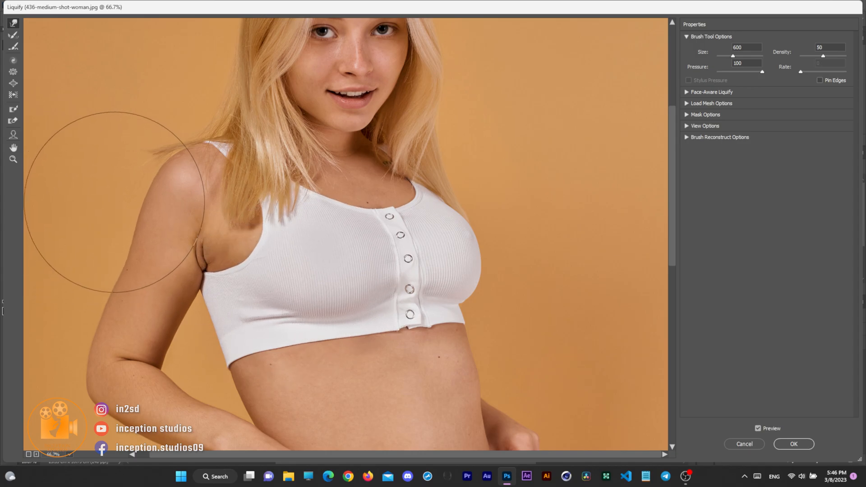
Nudge the top's side edge inward between the armpit and lower hem, using a small Forward Warp brush of size 50
key("bracketleft")
key("bracketleft")
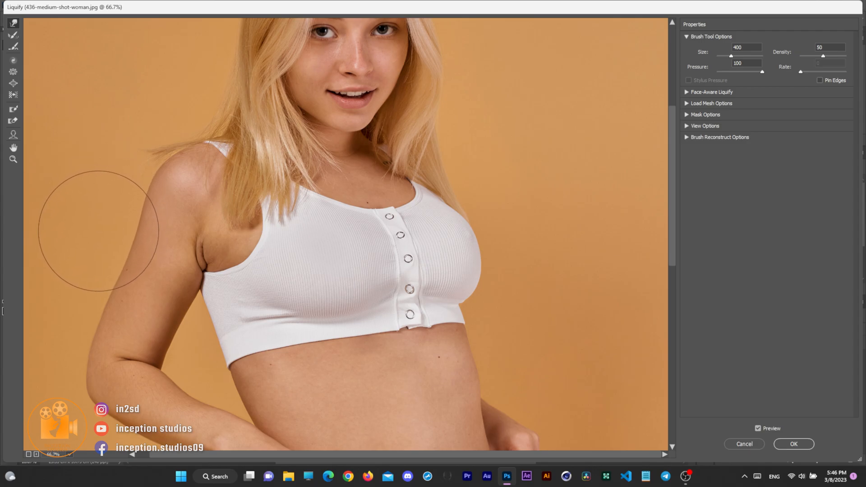
key("bracketleft")
key("bracketleft")
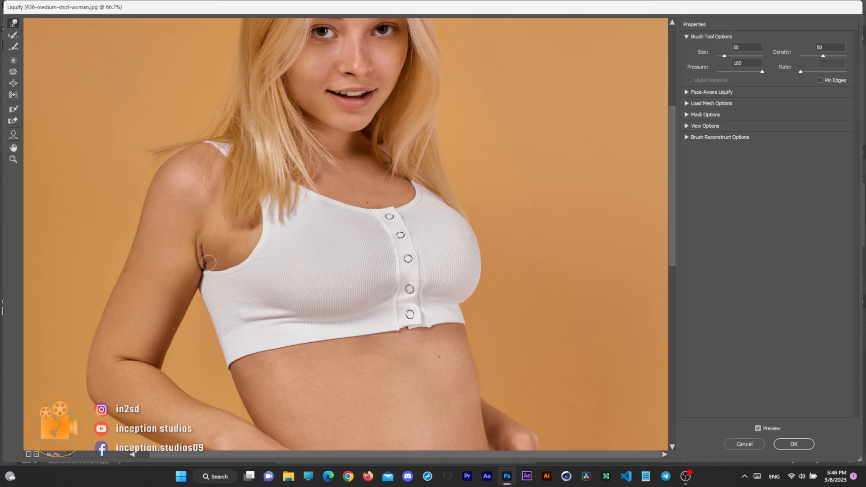
mouse_move(220, 372)
left_mouse_down()
mouse_move(251, 370)
mouse_move(261, 356)
left_mouse_up()
key("bracketright")
key("bracketright")
key("bracketright")
key("bracketright")
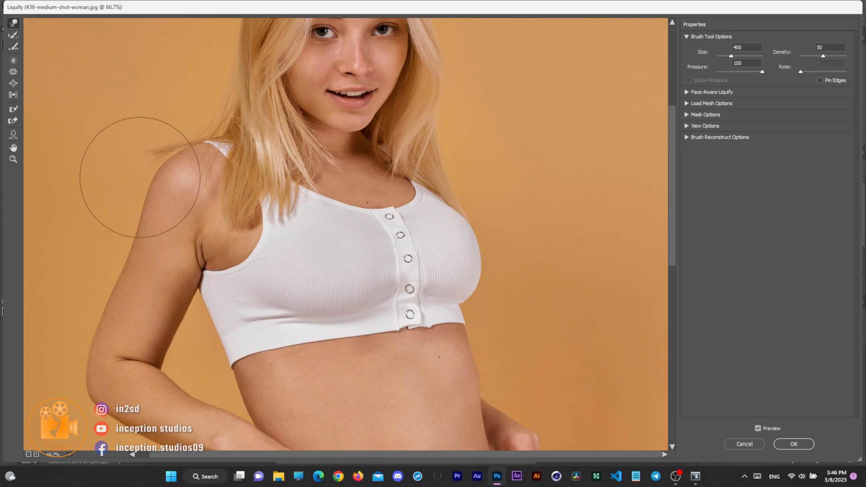
Smooth the bust's outer contour beside the hair ends with Forward Warp at brush sizes 60 and 300
left_click(13, 160)
left_click(414, 228)
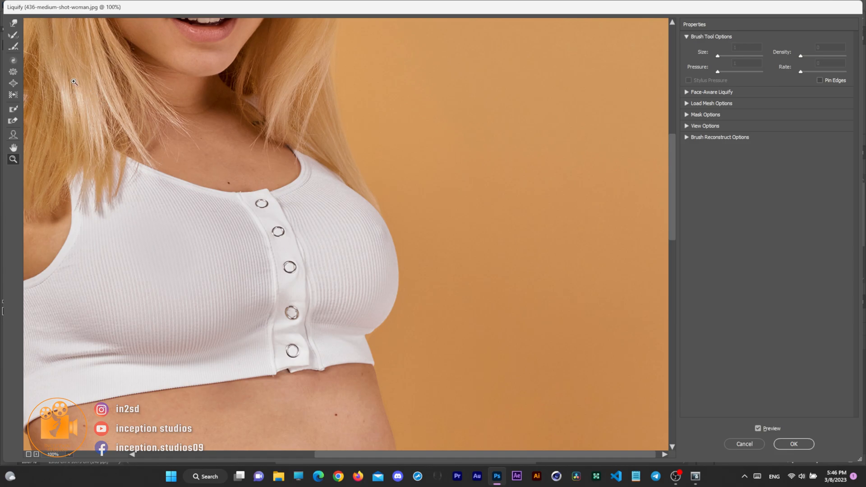
left_click(14, 24)
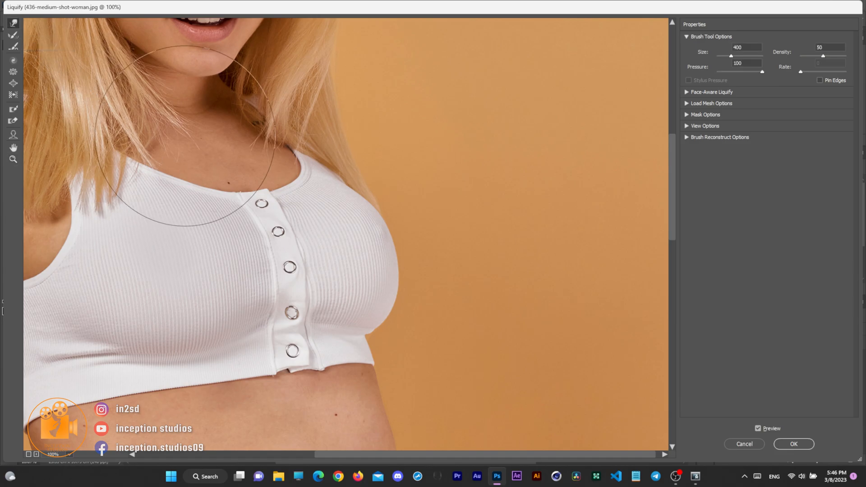
key("bracketleft")
key("bracketleft")
key("bracketleft")
key("bracketleft")
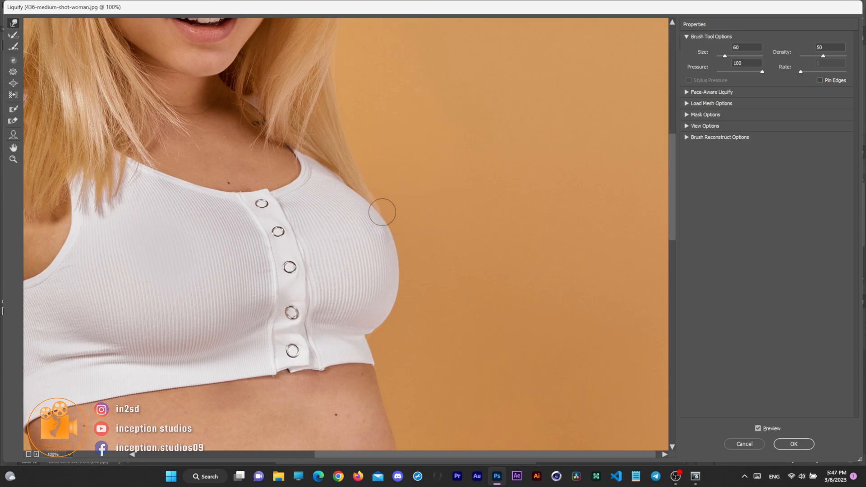
key("bracketright")
key("bracketright")
key("bracketright")
key("bracketright")
key("bracketright")
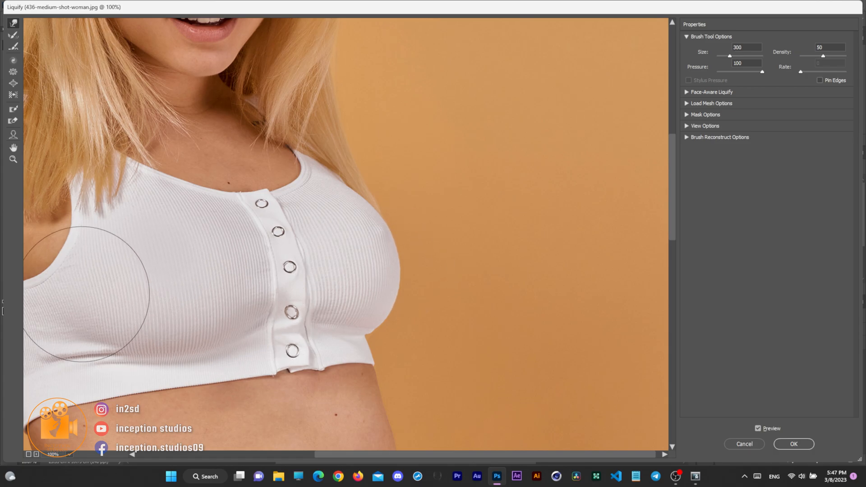
Enlarge both cups of the white top with the Bloat tool at brush size 500
left_click(13, 84)
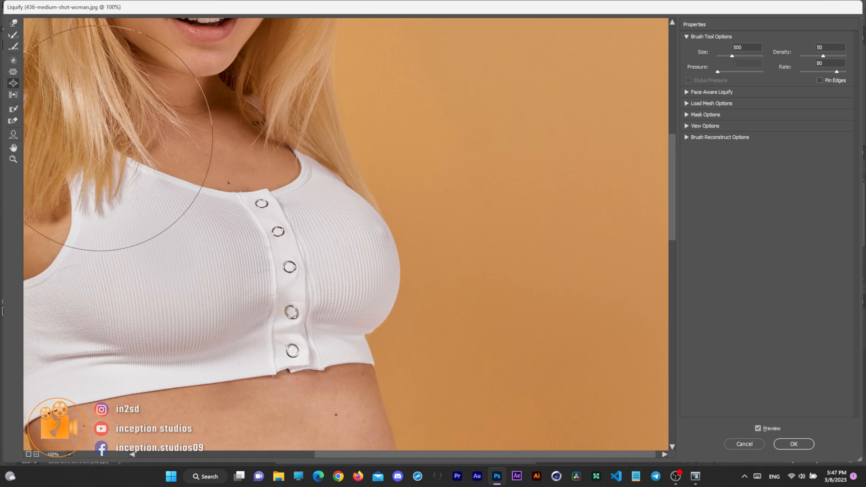
left_click(372, 258)
left_click(164, 272)
key("bracketleft")
key("bracketleft")
key("bracketleft")
key("bracketleft")
key("bracketleft")
key("bracketleft")
key("bracketleft")
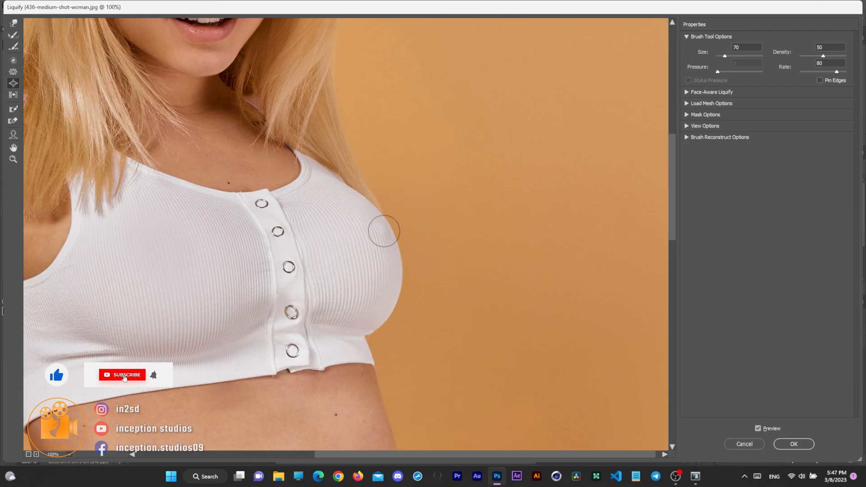
Add fullness to the cup beside the button strip's outer side with the Bloat tool, ending at brush size 400
key("bracketright")
key("bracketright")
key("bracketright")
key("bracketright")
key("bracketright")
key("bracketright")
key("bracketright")
key("bracketright")
key("bracketright")
key("bracketright")
key("bracketright")
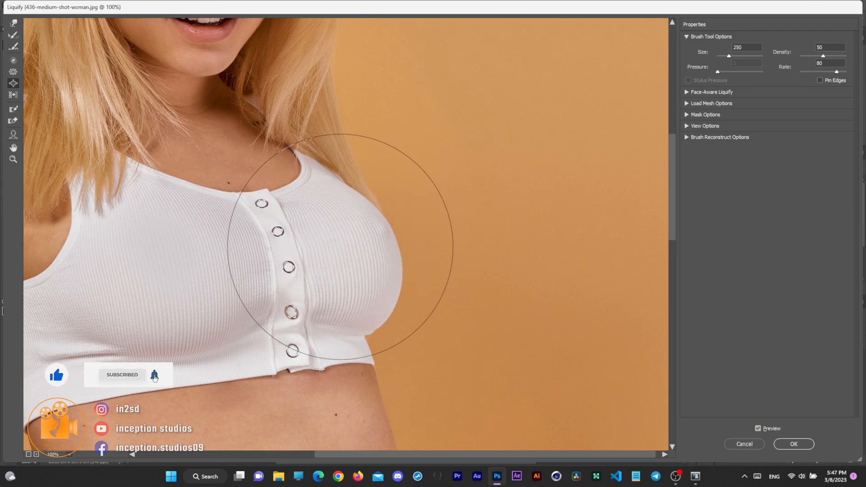
key("bracketleft")
left_click(335, 254)
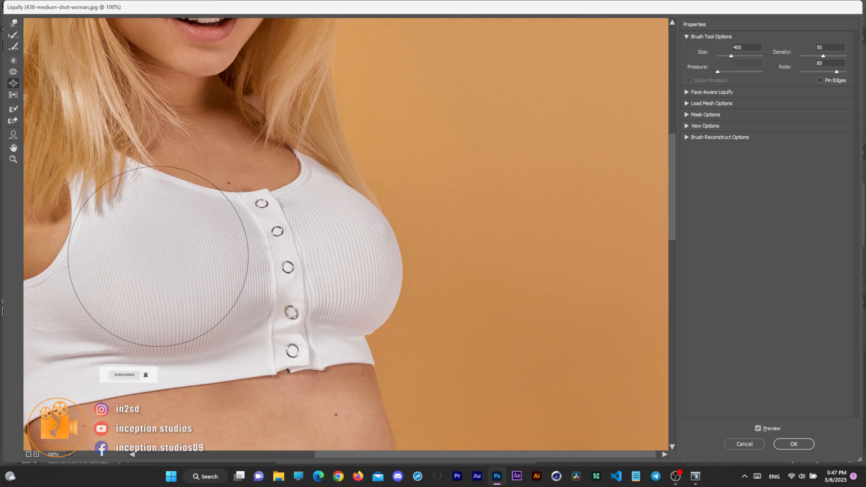
Push the waist inward on the navel side with the Forward Warp tool at brush size 900
left_click(14, 164)
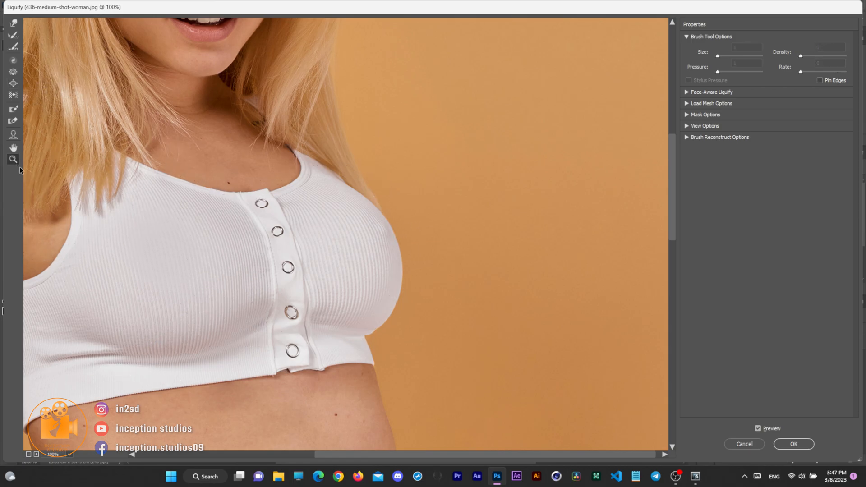
left_click(214, 221, "alt")
left_click(284, 292, "alt")
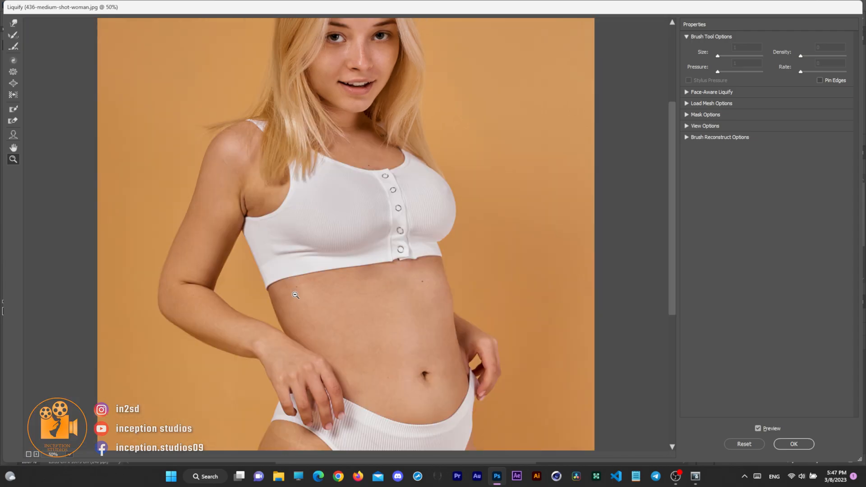
scroll(354, 305, "down", 3)
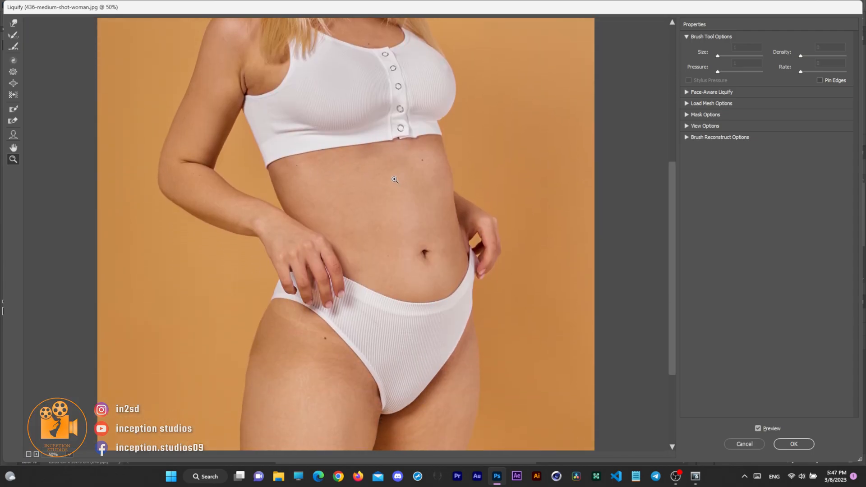
left_click(14, 23)
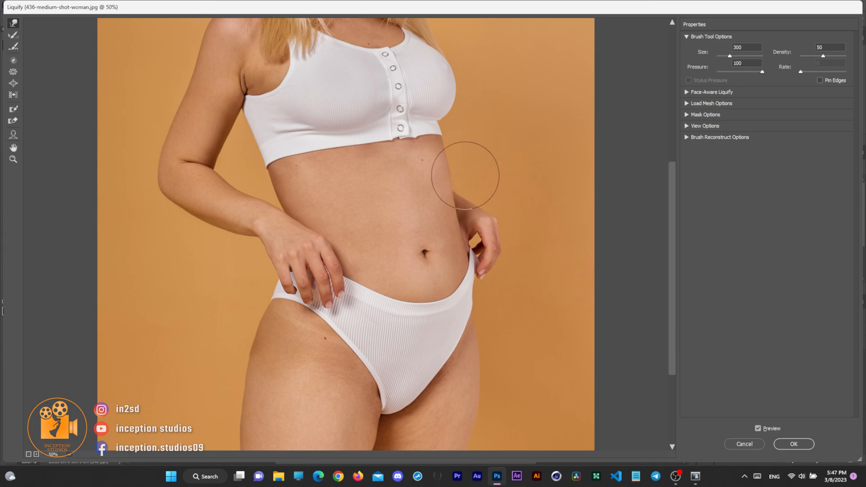
key("bracketright")
key("bracketright")
key("bracketright")
key("bracketright")
key("bracketright")
key("bracketright")
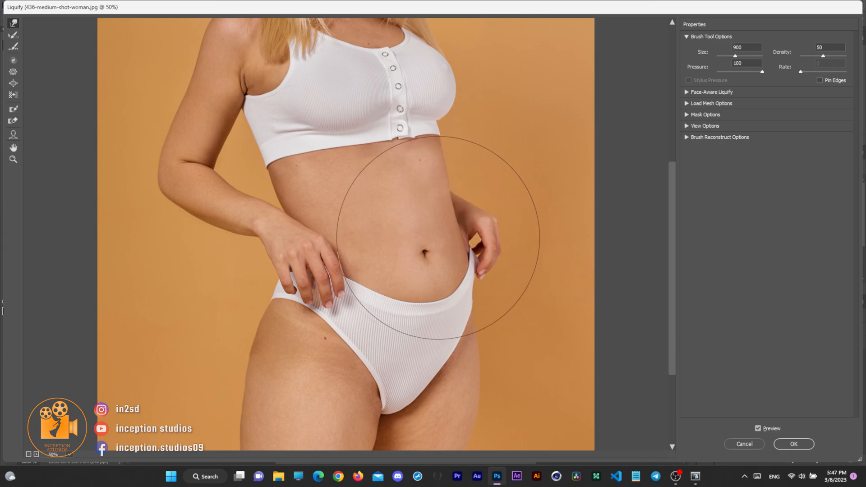
left_click_drag(438, 237, 422, 232)
Nudge the opposite waist and the hand on the hip inward with Forward Warp at brush size 800
key("bracketleft")
key("bracketleft")
key("bracketleft")
key("bracketleft")
key("bracketleft")
key("bracketleft")
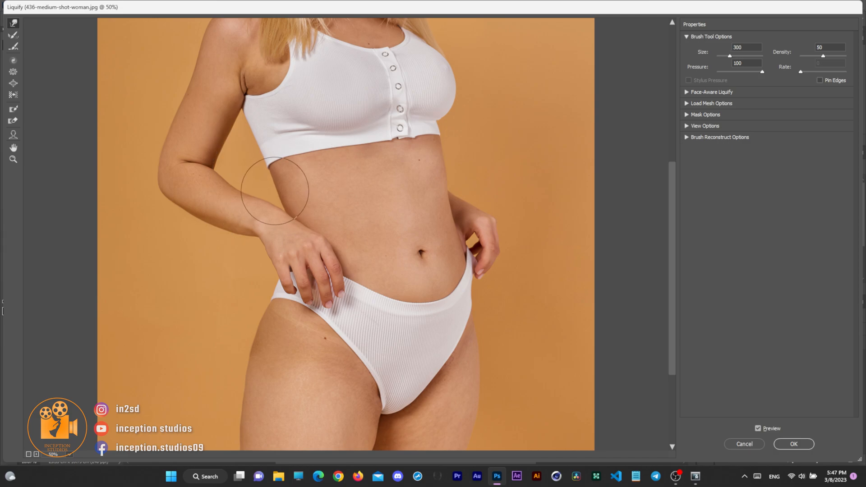
key("bracketright")
key("bracketright")
key("bracketright")
key("bracketright")
key("bracketright")
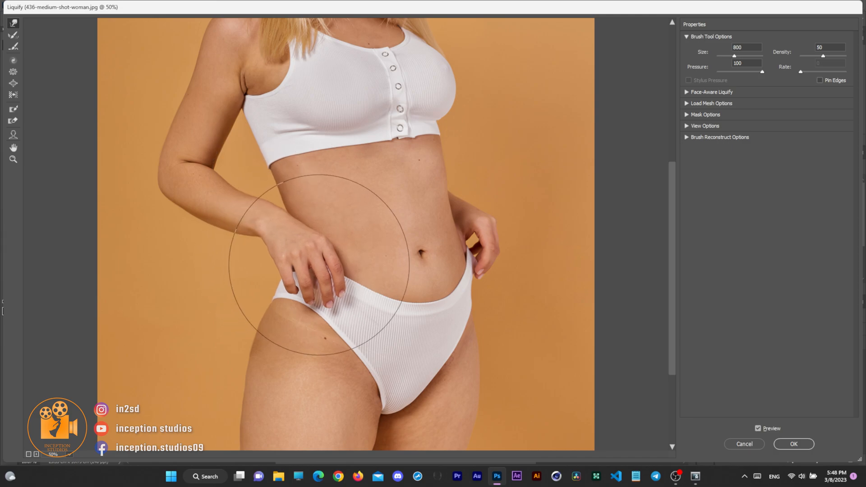
left_click_drag(319, 276, 322, 275)
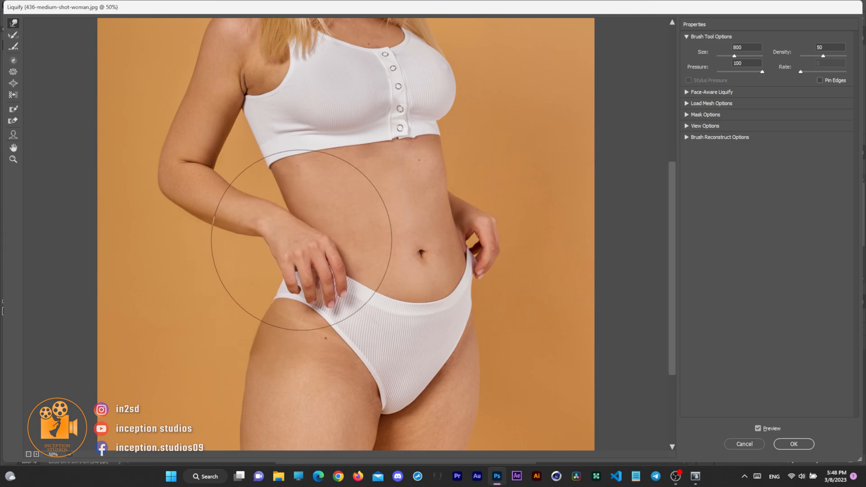
Trim the outer contours of both hips below the briefs with Forward Warp, using brush sizes 400 and 500
key("bracketleft")
key("bracketleft")
key("bracketleft")
key("bracketleft")
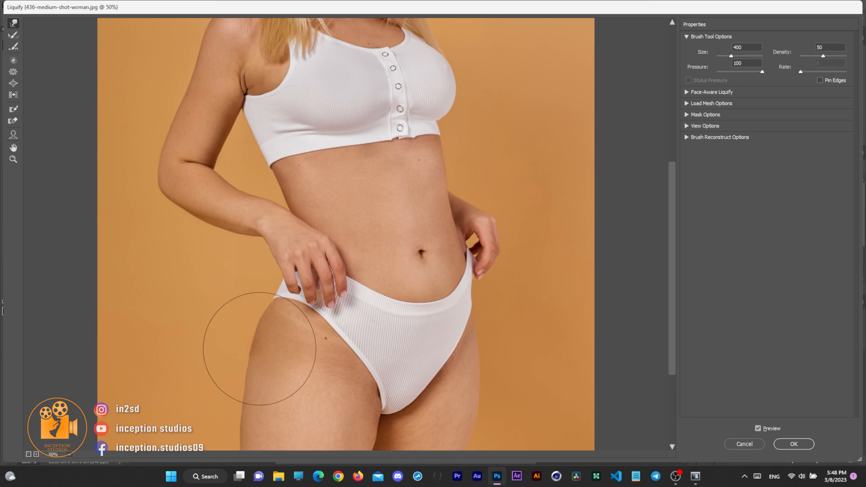
key("bracketright")
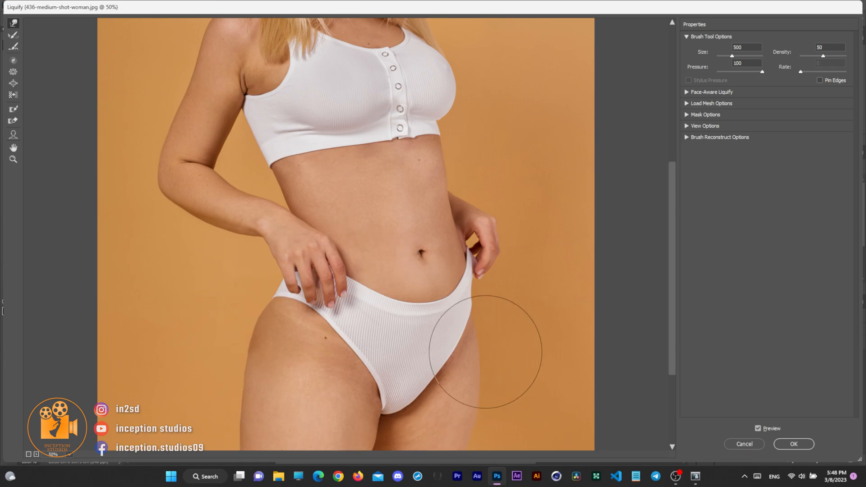
key("bracketleft")
key("bracketleft")
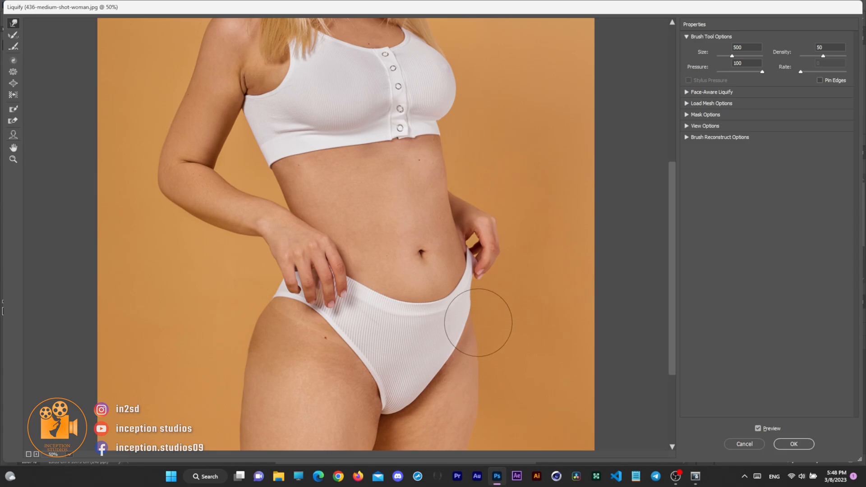
Slim the outer edges of both thighs with Forward Warp, working at brush sizes 900 and 700
left_click_drag(674, 330, 668, 406)
key("bracketright")
key("bracketright")
key("bracketright")
key("bracketright")
key("bracketright")
key("bracketright")
key("bracketright")
key("bracketright")
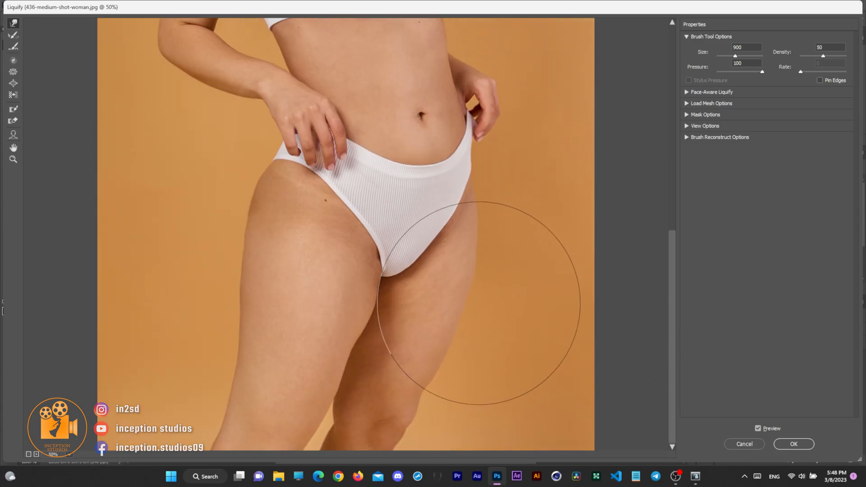
key("bracketleft")
key("bracketleft")
key("bracketleft")
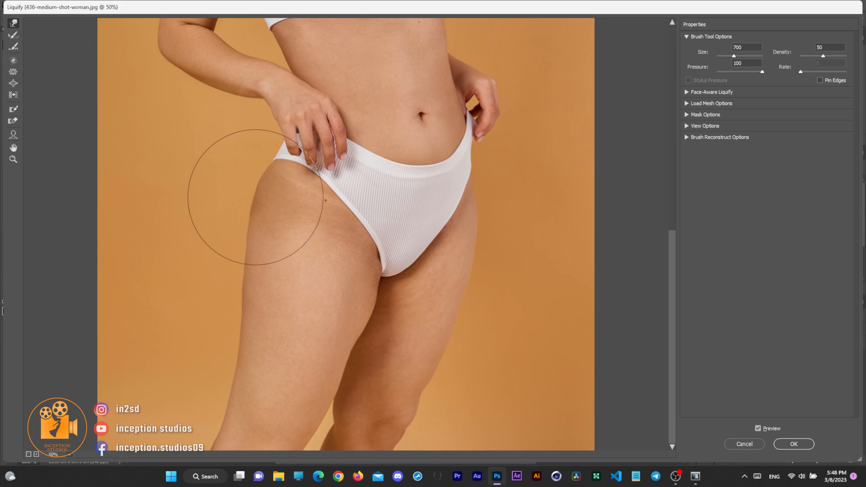
Refine the hip and upper thigh contour below the resting hand with Forward Warp, ending at brush size 400
key("bracketright")
key("bracketright")
key("bracketright")
key("bracketleft")
key("bracketleft")
key("bracketleft")
key("bracketleft")
key("bracketleft")
key("bracketleft")
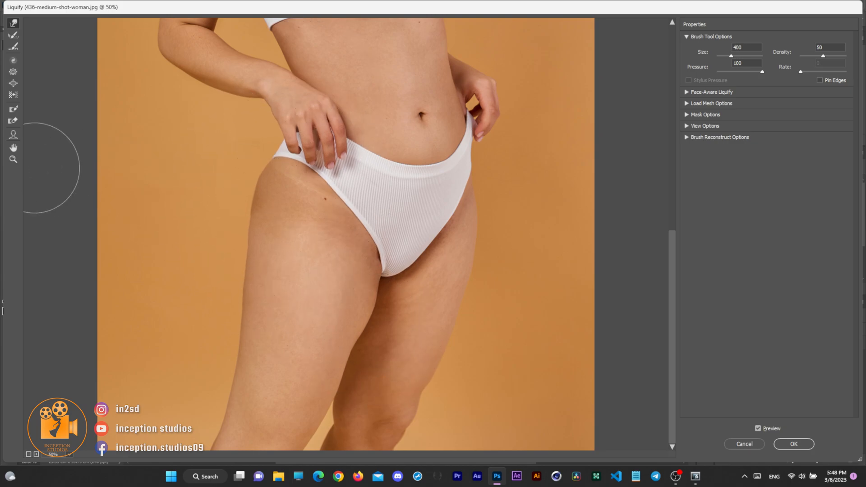
Smooth the near leg's inner thigh edge below the briefs with Forward Warp at brush size 250
left_click(13, 161)
left_click(360, 308)
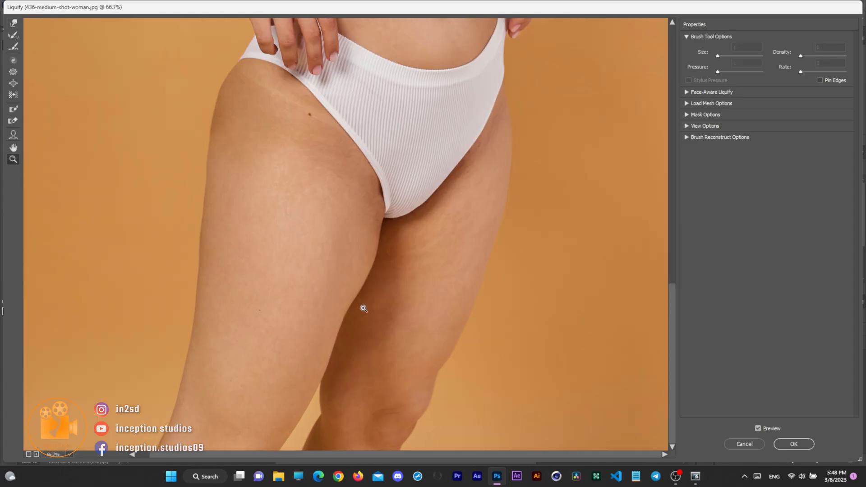
left_click_drag(670, 328, 671, 318)
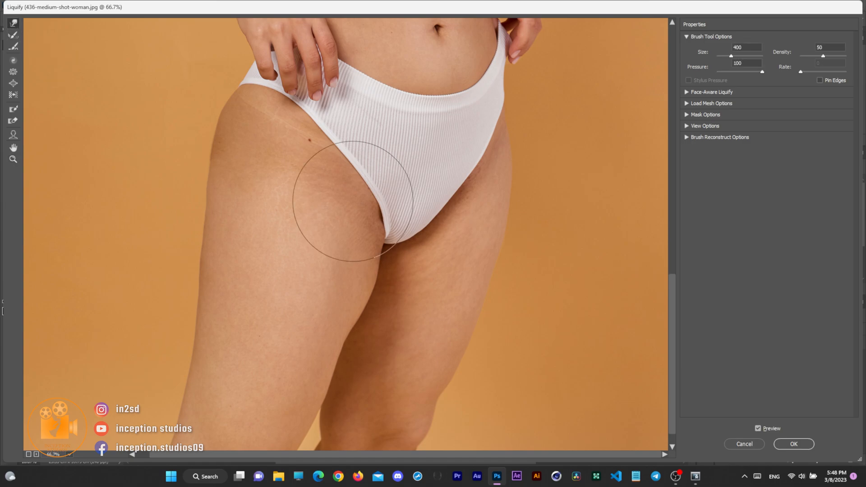
key("bracketleft")
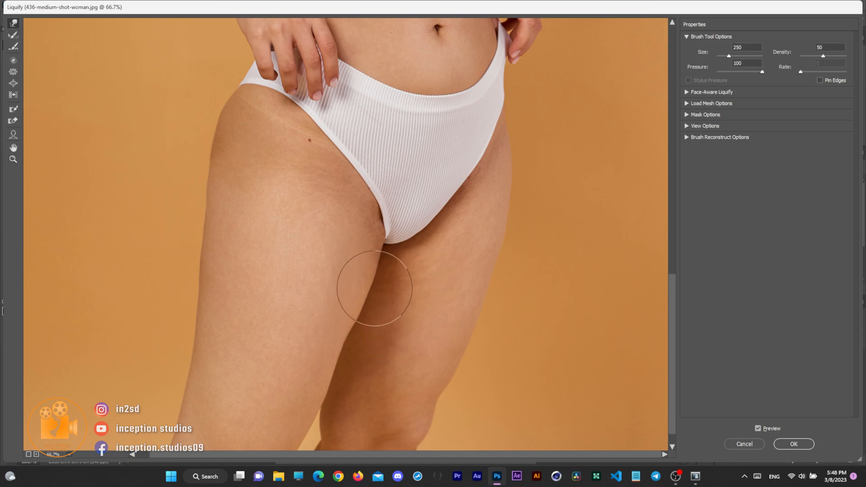
key("bracketleft")
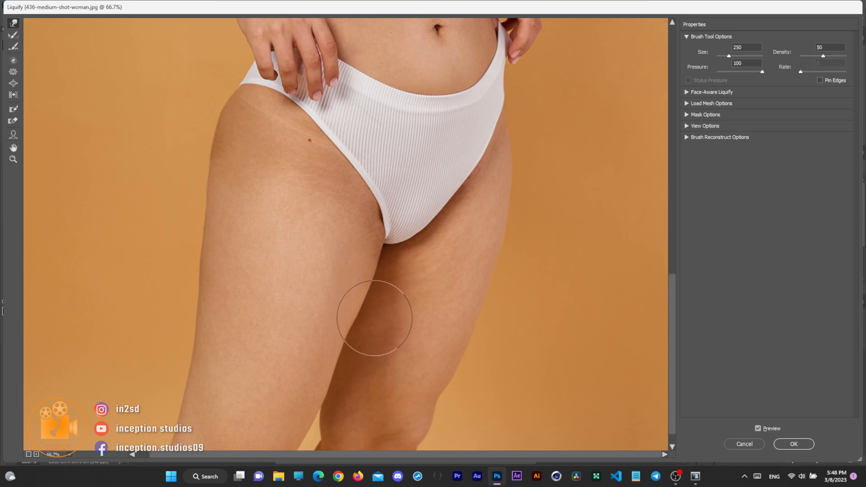
Touch up the briefs' narrow leg edge beside the near inner thigh with Forward Warp at brush size 50
left_click(12, 161)
left_click(375, 224)
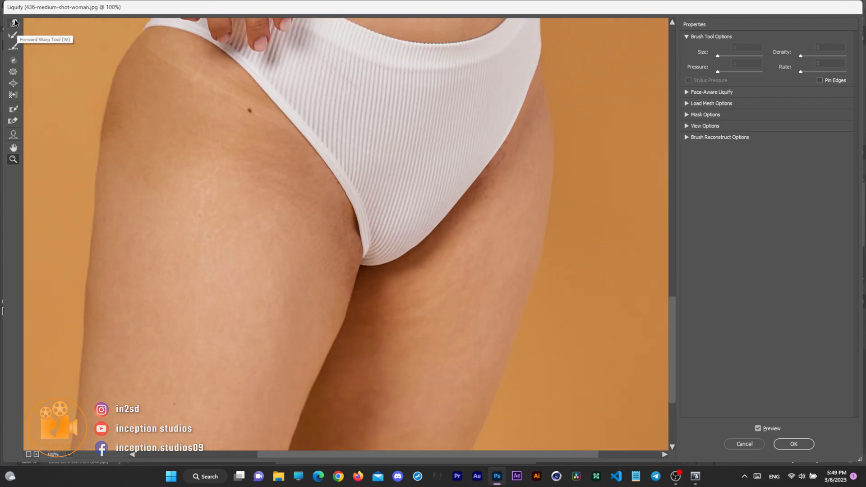
left_click(14, 22)
key("bracketleft")
key("bracketleft")
key("bracketleft")
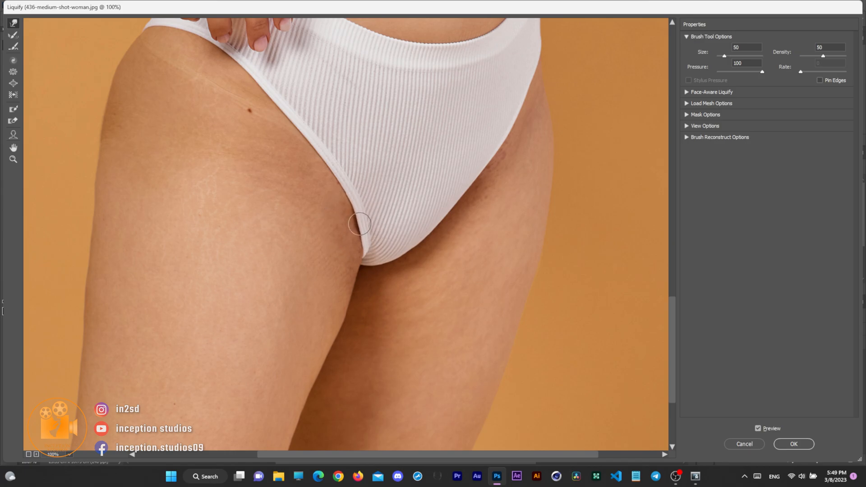
Reshape the briefs' lower edge along the far thigh into a smooth curve with Forward Warp, using brush sizes 250, 175 and 200
key("bracketright")
key("bracketright")
key("bracketright")
key("bracketright")
key("bracketright")
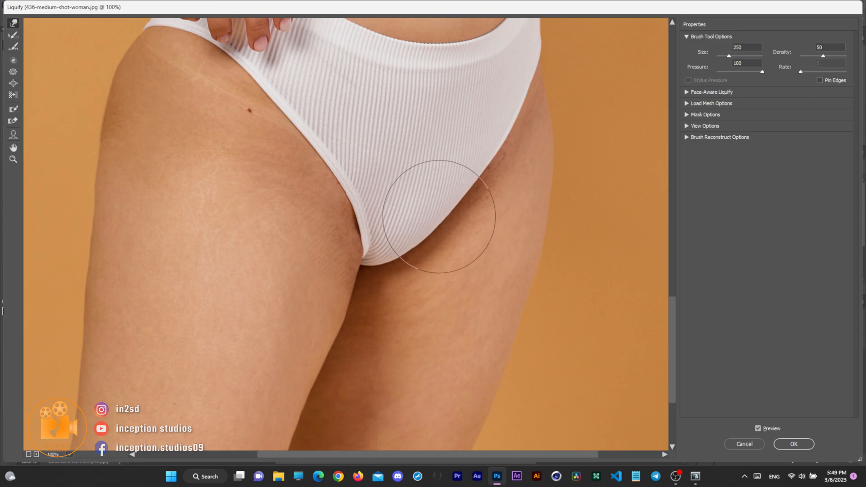
key("bracketleft")
key("bracketleft")
key("bracketleft")
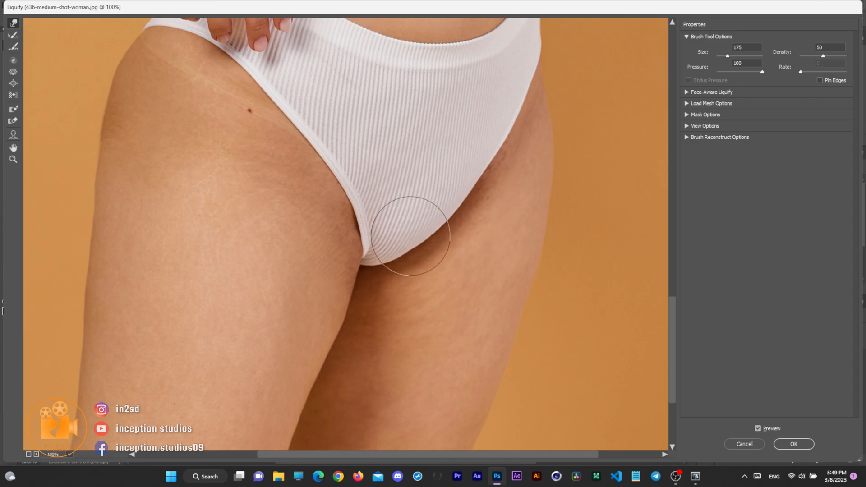
key("bracketright")
key("bracketright")
key("bracketright")
key("bracketright")
key("bracketright")
key("bracketright")
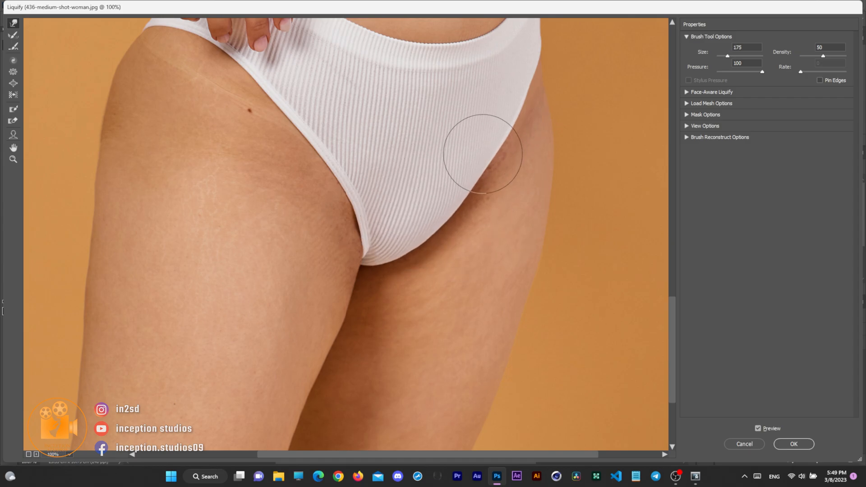
key("bracketleft")
key("bracketleft")
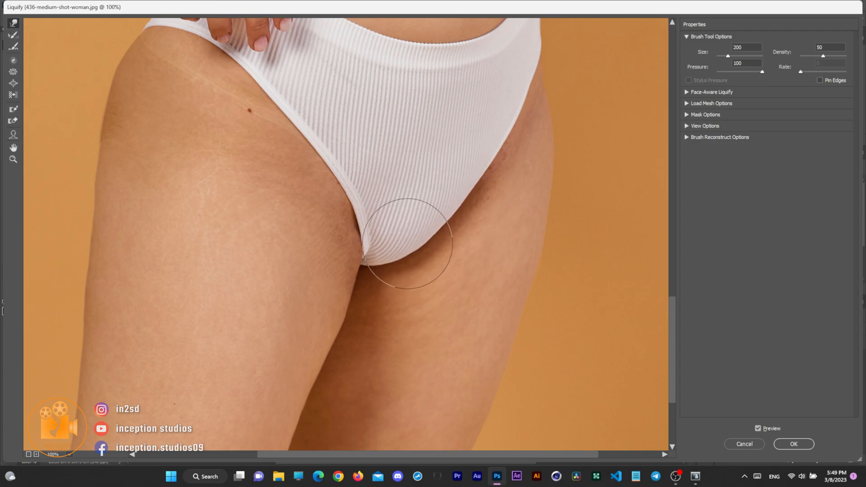
Adjust the near hip and outer thigh contour with Forward Warp at brush size 700, refining it at size 250
left_click(12, 162)
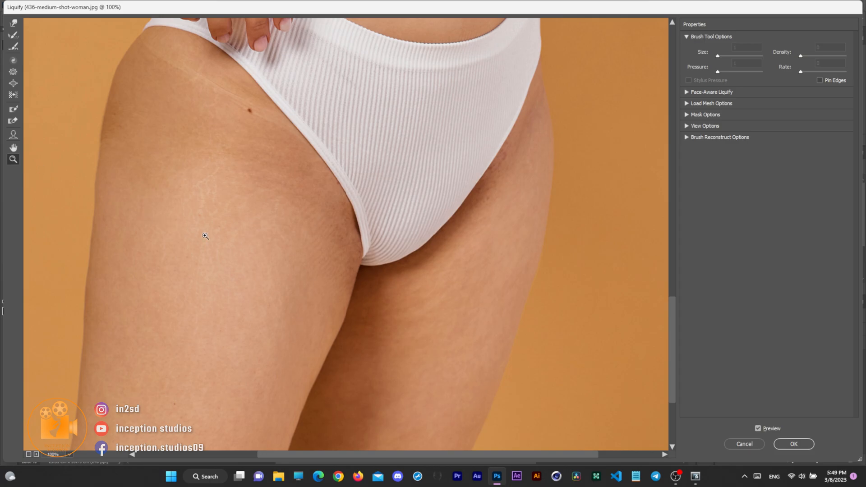
left_click(256, 212, "alt")
left_click(299, 249, "alt")
left_click(304, 255, "alt")
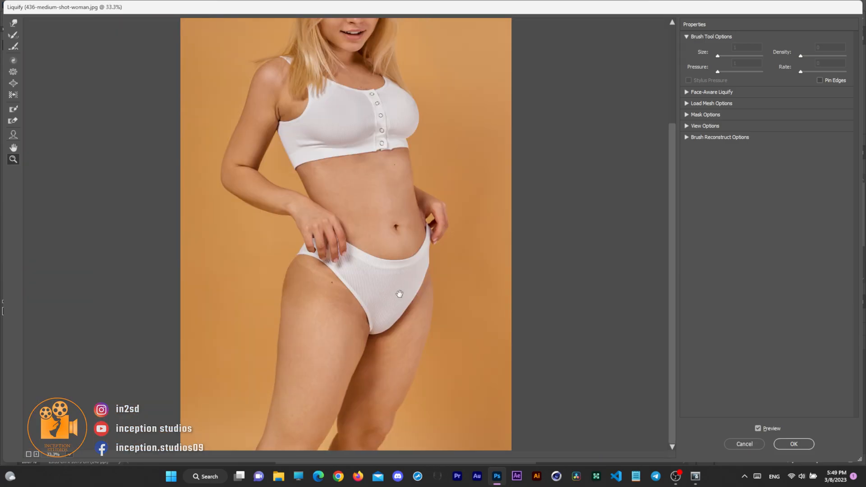
left_click_drag(400, 294, 397, 303)
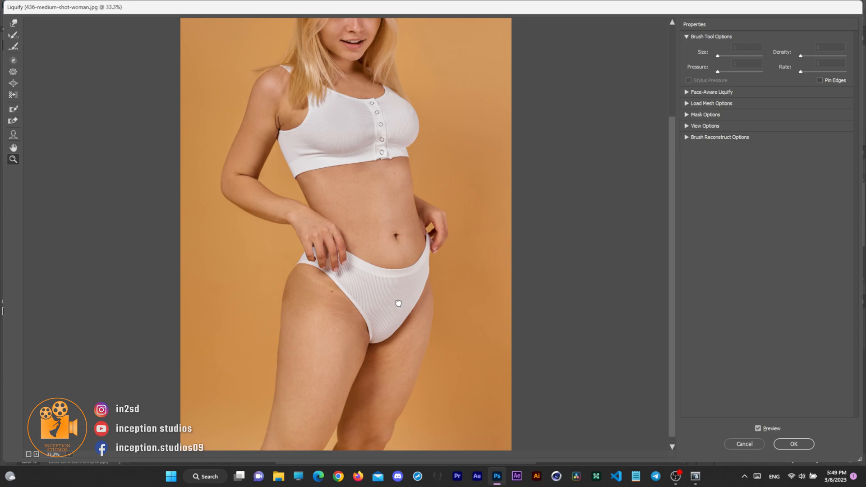
left_click(15, 23)
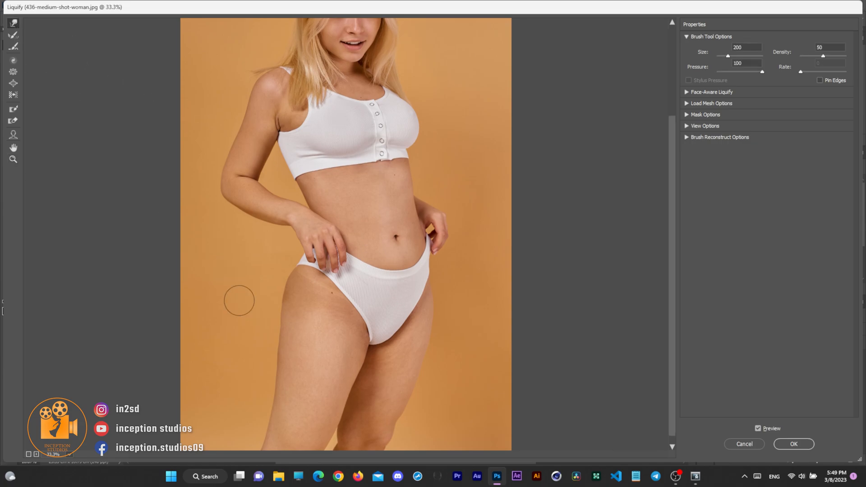
key("bracketright")
key("bracketright")
key("bracketright")
key("bracketright")
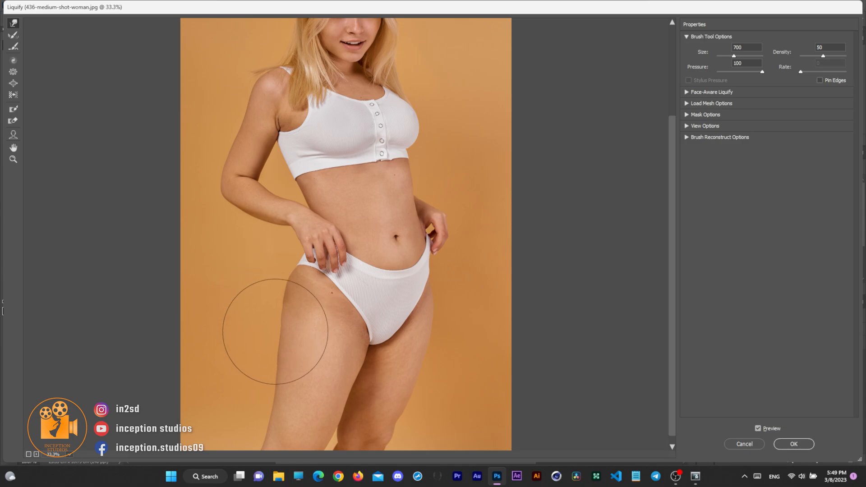
key("bracketleft")
key("bracketleft")
key("bracketleft")
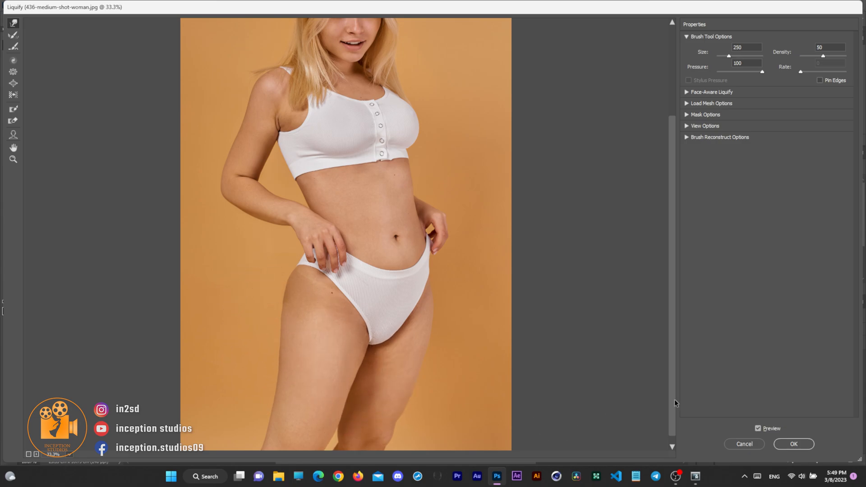
Nudge the near leg's outer edge inward from just above the knee up to the hip with Forward Warp
scroll(668, 407, "down", 1)
key("bracketright")
key("bracketright")
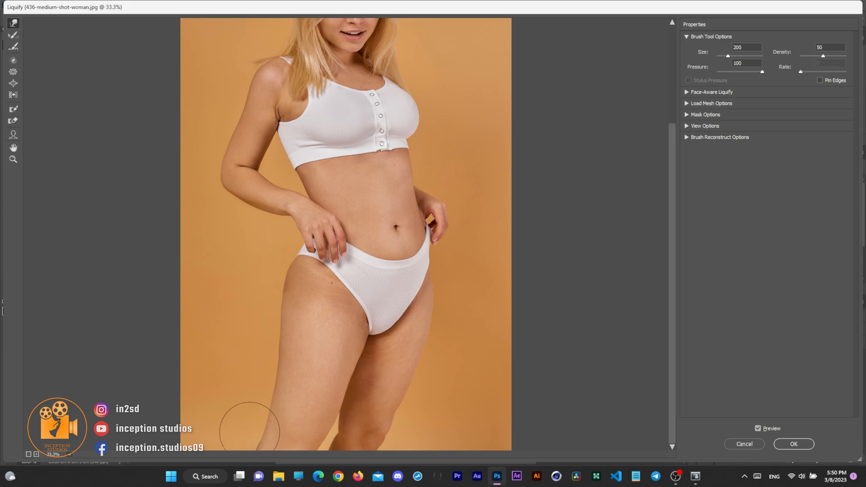
left_click_drag(250, 443, 253, 442)
key("bracketright")
left_click_drag(274, 382, 279, 381)
mouse_move(274, 312)
left_mouse_down()
mouse_move(280, 295)
mouse_move(299, 296)
left_mouse_up()
Shape the near hip below the hand with a large Forward Warp brush of size 1000
key("bracketleft")
key("bracketleft")
key("bracketright")
key("bracketright")
key("bracketright")
key("bracketright")
key("bracketright")
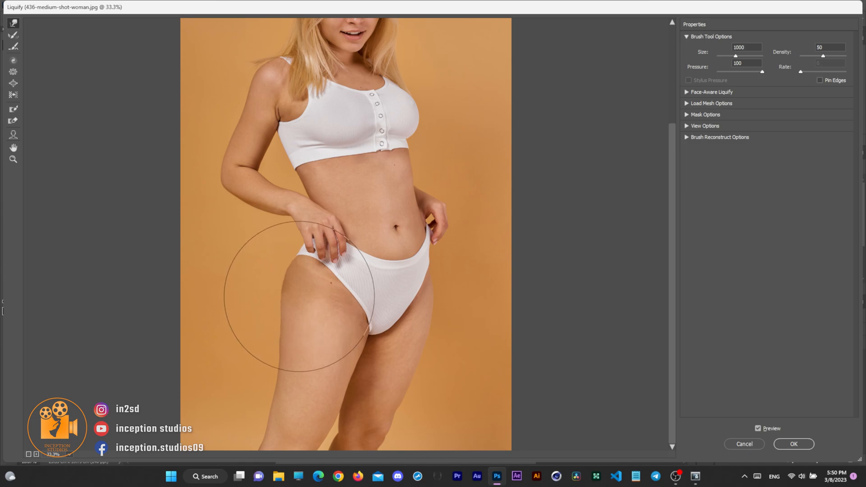
Even out the far thigh's outer edge and the near thigh with Forward Warp at brush sizes 500 and 600
key("bracketleft")
key("bracketleft")
key("bracketleft")
key("bracketleft")
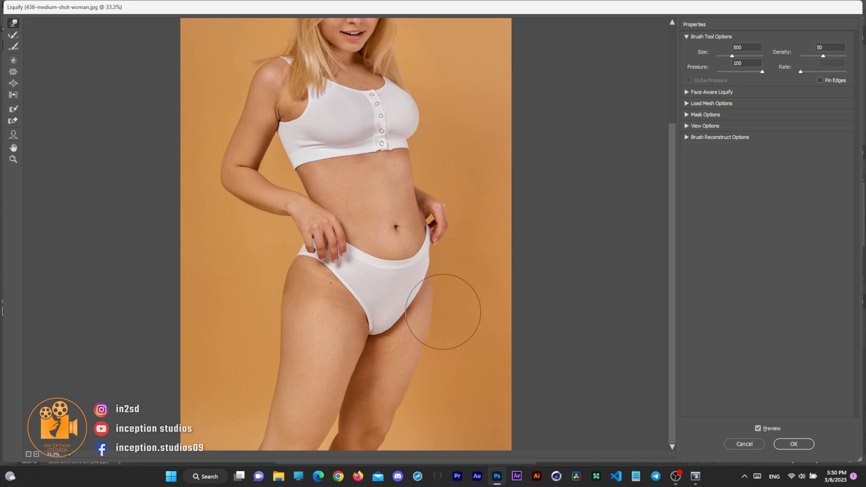
key("bracketright")
key("bracketright")
key("bracketright")
key("bracketleft")
key("bracketleft")
key("bracketleft")
key("bracketleft")
key("bracketleft")
key("bracketleft")
key("bracketright")
key("bracketright")
key("bracketright")
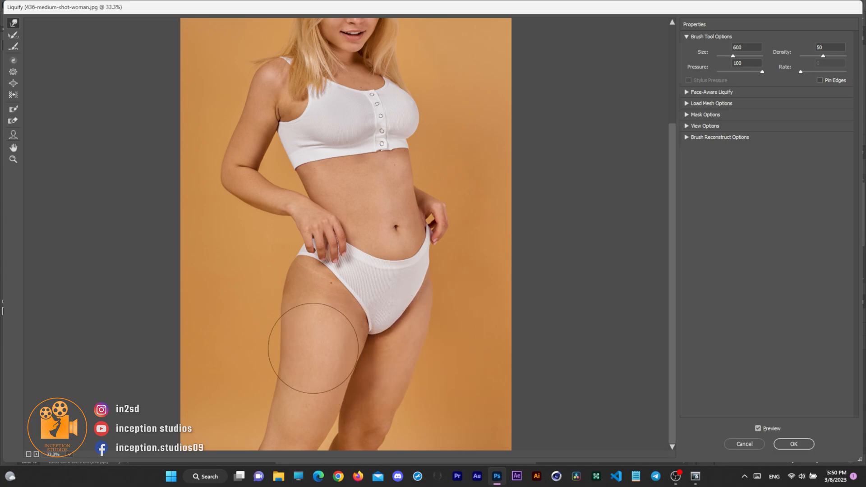
Shift the midriff around the navel slightly with the Forward Warp tool at brush size 1200
key("bracketright")
key("bracketright")
key("bracketright")
key("bracketright")
key("bracketright")
key("bracketright")
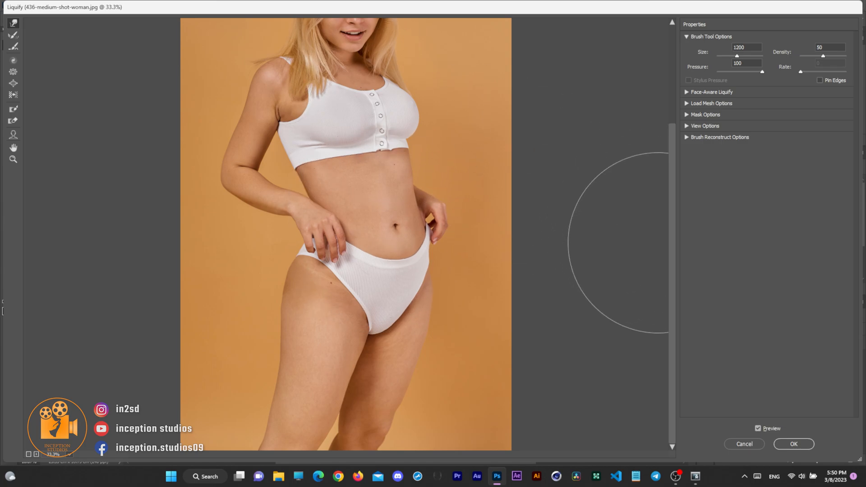
Nudge the upper bust and neckline of the top slightly upward with Forward Warp, using brush size 800
scroll(663, 239, "up", 1)
scroll(456, 209, "up", 2)
key("bracketleft")
key("bracketleft")
key("bracketleft")
key("bracketleft")
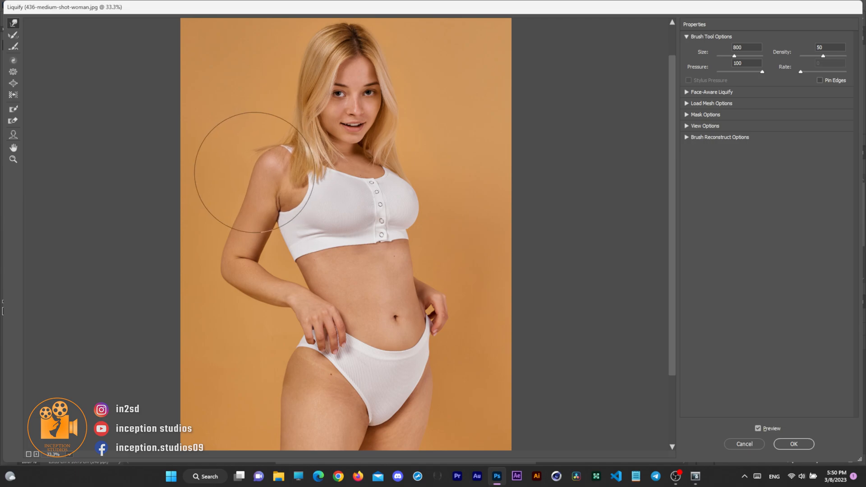
Touch up the near forearm and hand area with Forward Warp at brush sizes 500 and 600
key("bracketleft")
key("bracketleft")
key("bracketleft")
key("bracketleft")
key("bracketleft")
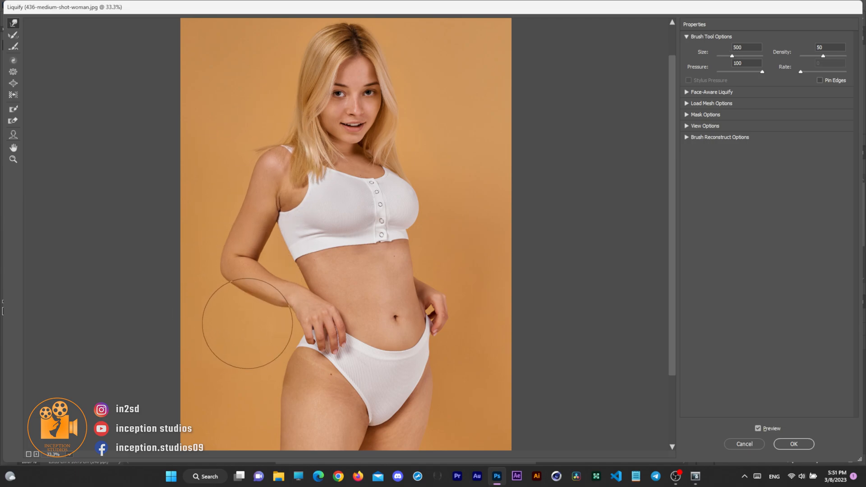
key("bracketright")
key("bracketright")
key("bracketright")
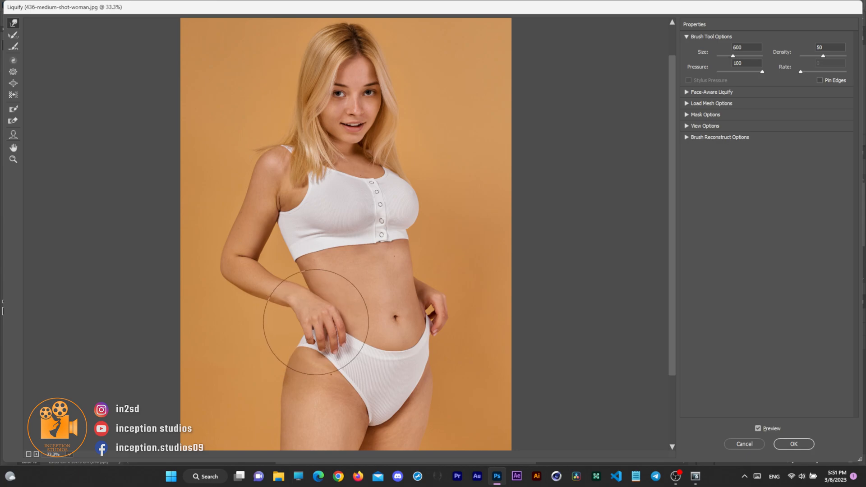
Even out the far hip and upper thigh edge with Forward Warp, bringing the brush size to 400
key("bracketleft")
key("bracketleft")
key("bracketleft")
key("bracketleft")
key("bracketright")
key("bracketright")
key("bracketright")
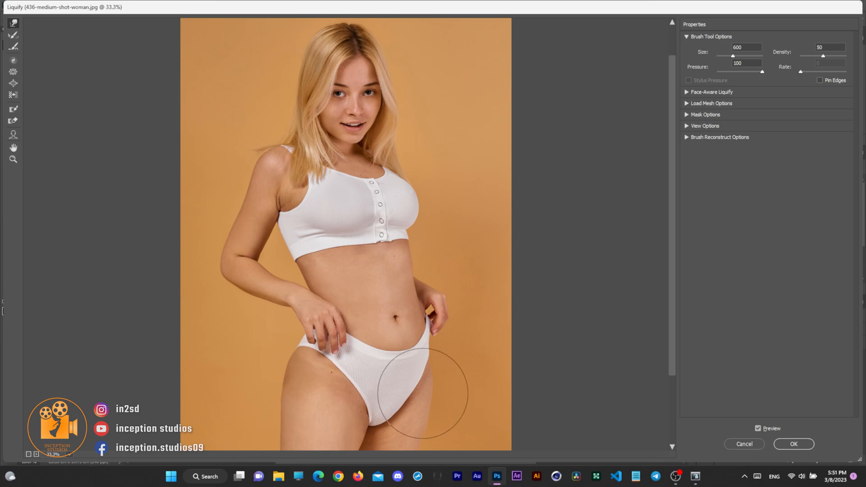
key("bracketleft")
key("bracketleft")
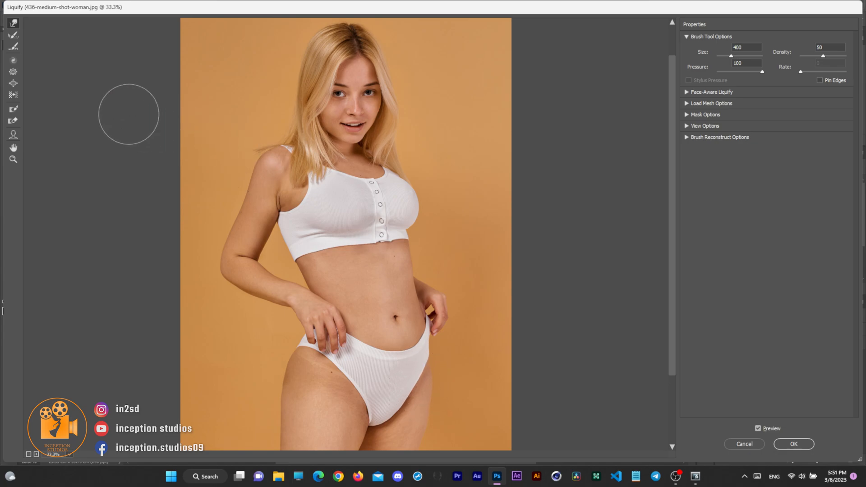
Slim the midriff above the navel with the Pucker tool at brush size 600
left_click(13, 73)
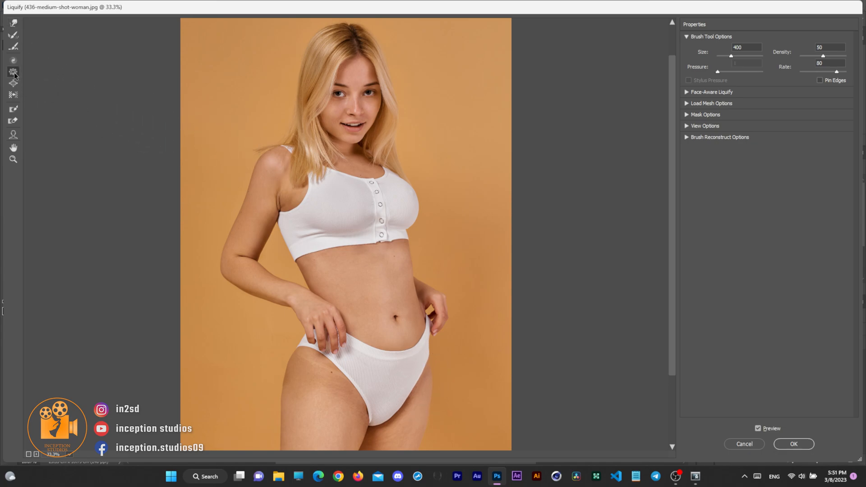
key("bracketright")
key("bracketright")
key("bracketright")
key("bracketleft")
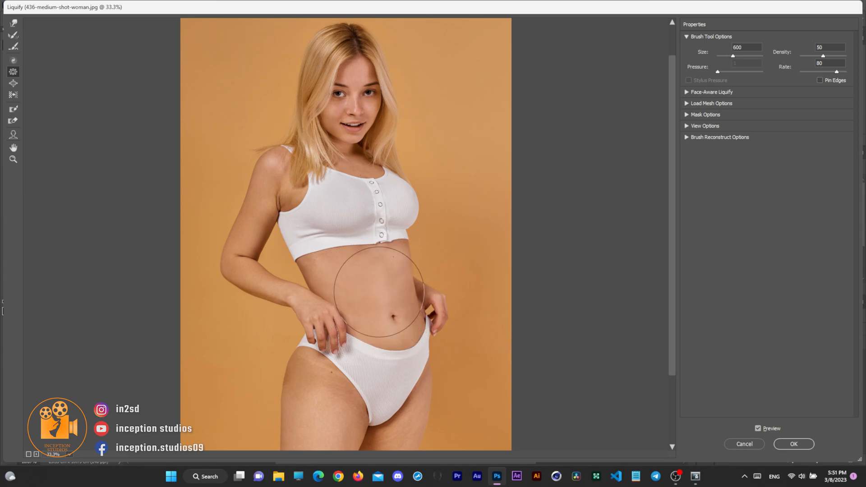
Enlarge the bust with the Bloat tool at brush size 700 and compare the result with the original
left_click(14, 83)
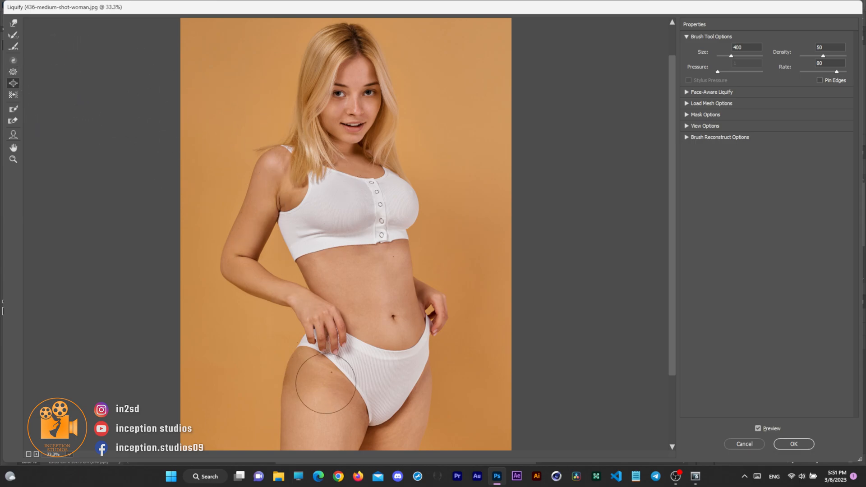
key("bracketright")
key("bracketright")
key("bracketright")
key("bracketright")
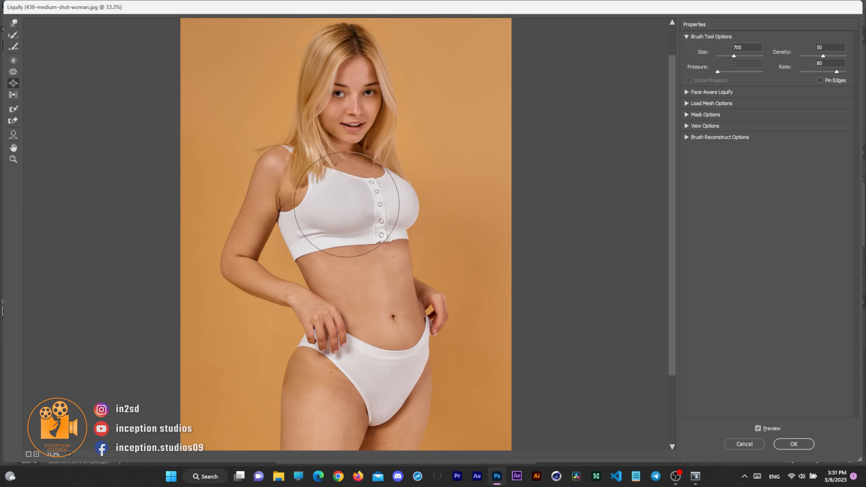
left_click(401, 205)
left_click(401, 205)
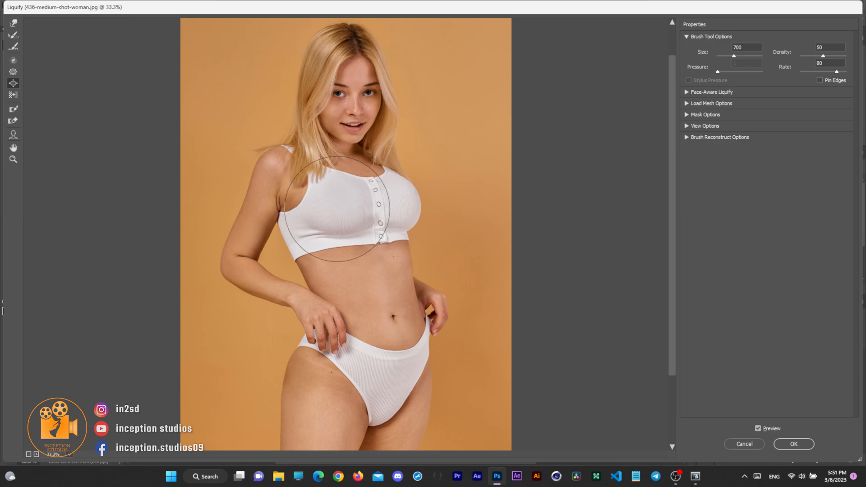
left_click(759, 429)
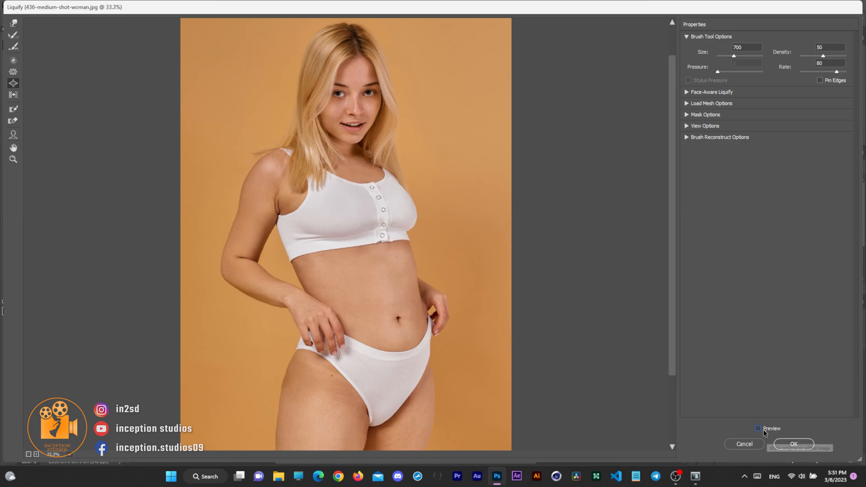
left_click(759, 429)
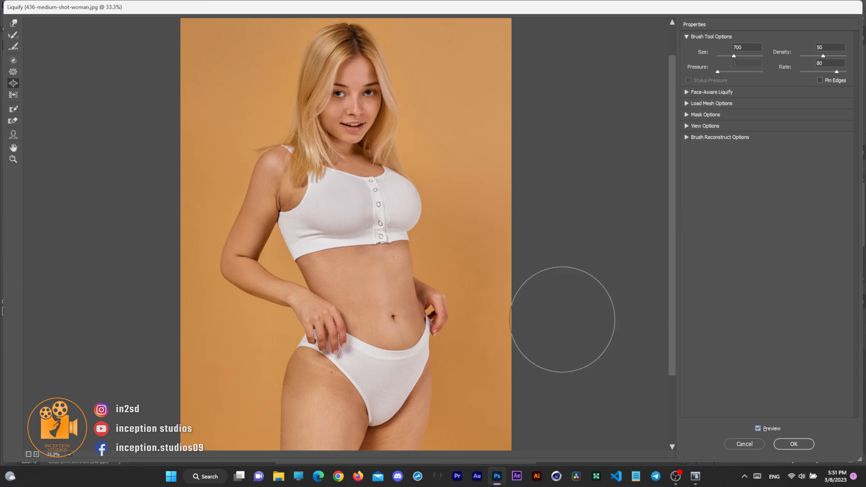
Fill out the near hip and upper thigh slightly with the Bloat tool at brush size 700
key("bracketright")
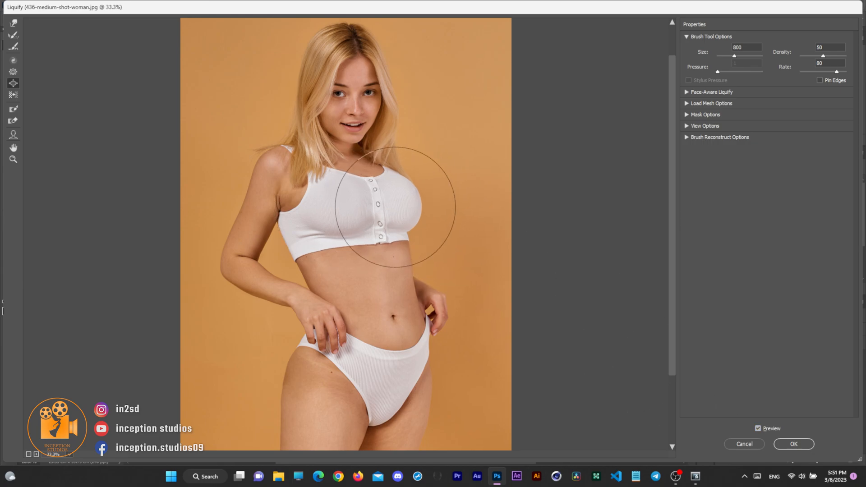
key("bracketleft")
key("bracketleft")
key("bracketleft")
key("bracketleft")
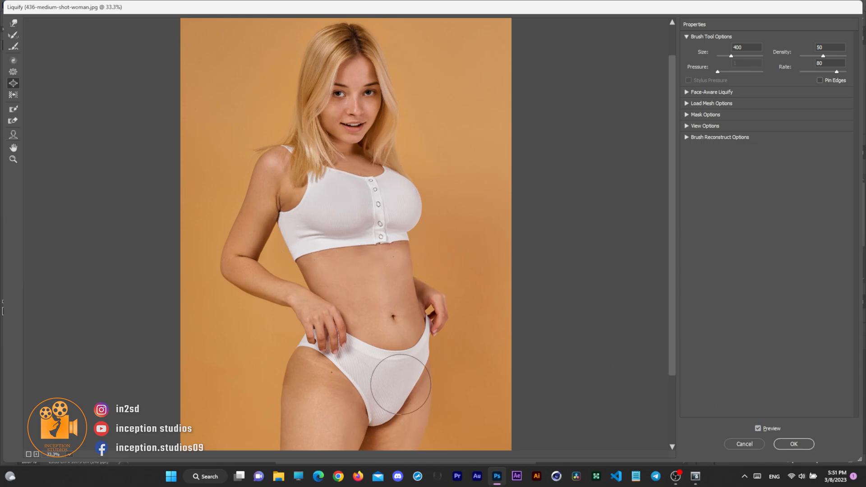
scroll(673, 408, "down", 3)
key("bracketright")
key("bracketright")
key("bracketright")
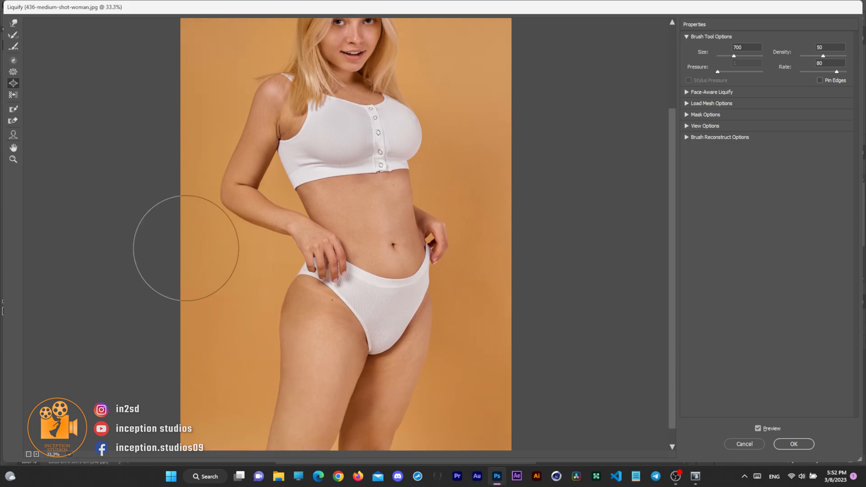
Smooth the outer edge of the near hip with Forward Warp at brush sizes 300 and 600
left_click(15, 25)
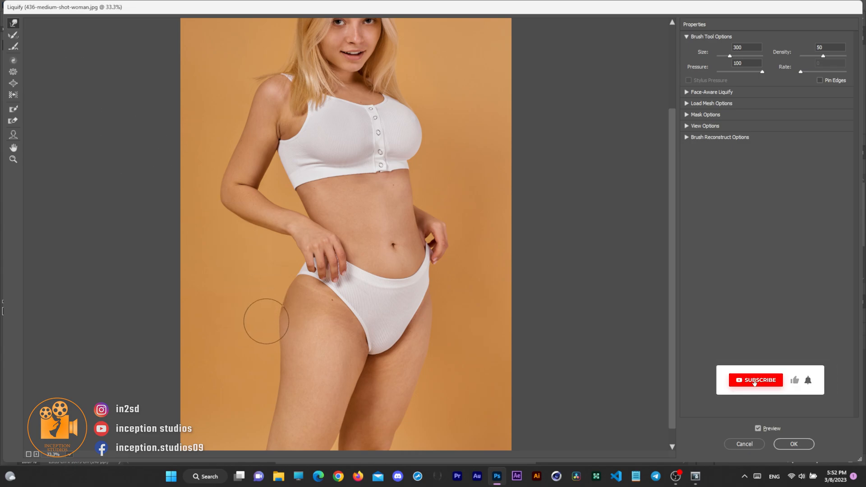
key("bracketright")
key("bracketright")
key("bracketright")
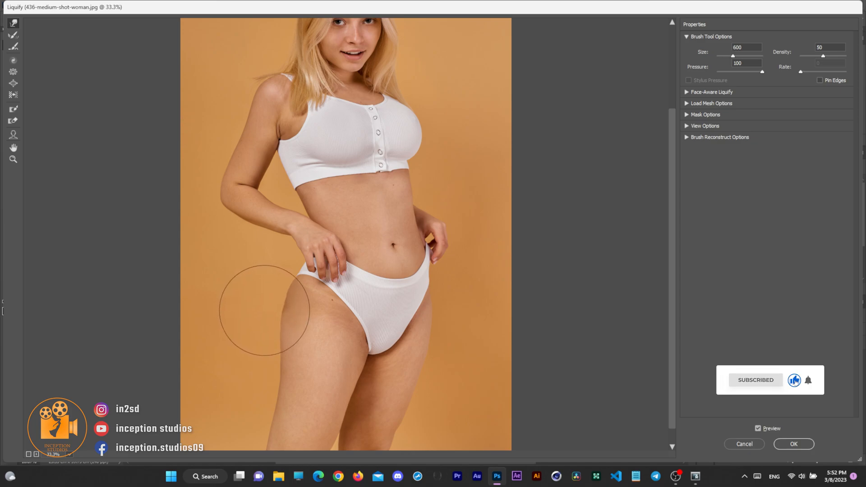
Refine the far thigh's outer edge with Forward Warp at brush size 250, ending with the brush at 700
key("bracketleft")
key("bracketleft")
key("bracketleft")
key("bracketleft")
key("bracketleft")
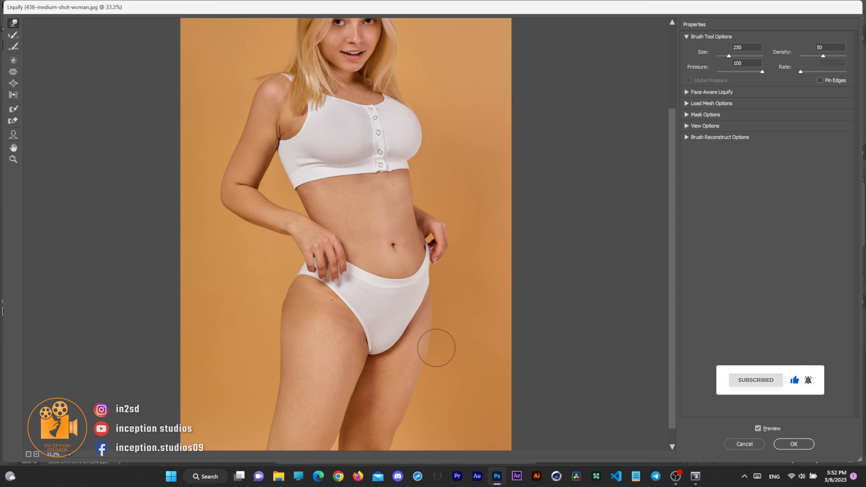
key("bracketright")
key("bracketright")
key("bracketright")
key("bracketright")
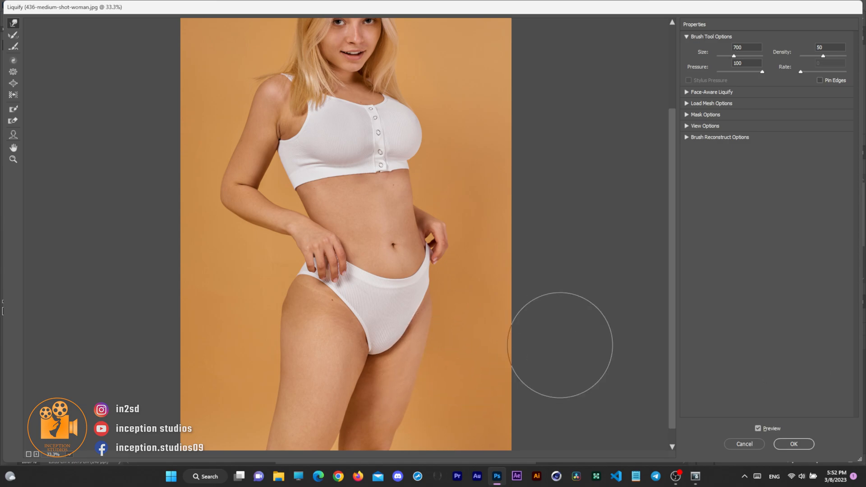
Tuck in the near armpit crease beside the top with Forward Warp at brush size 80, working at 200% zoom
scroll(676, 256, "up", 2)
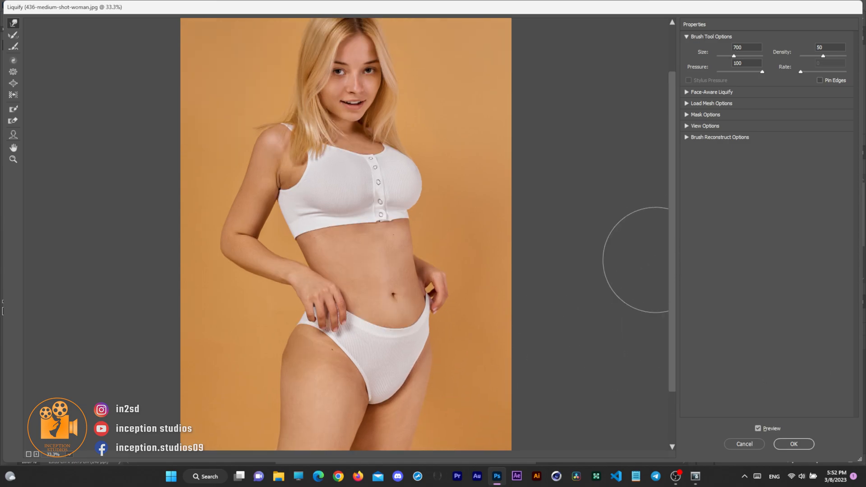
left_click(12, 160)
left_click(275, 182)
left_click(275, 182)
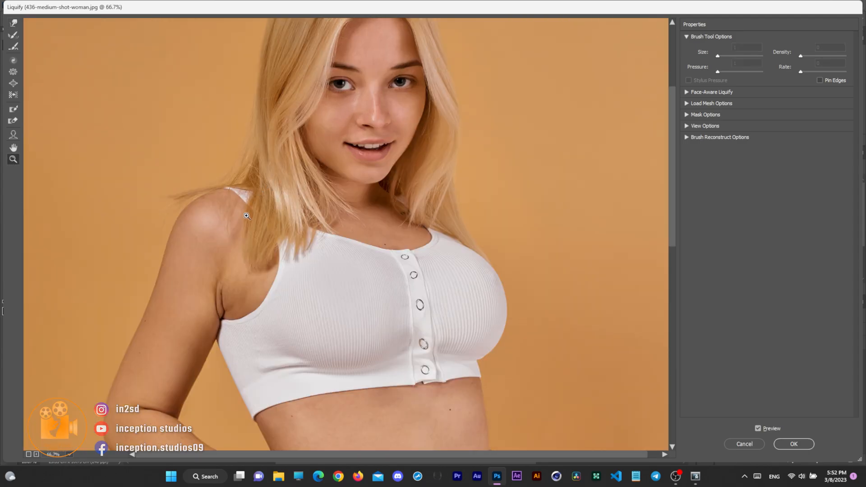
left_click(225, 273)
left_click(326, 285)
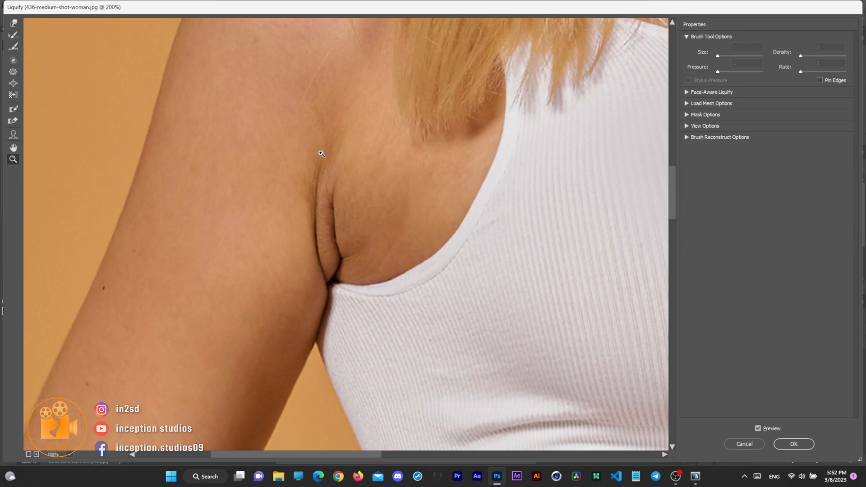
left_click(14, 23)
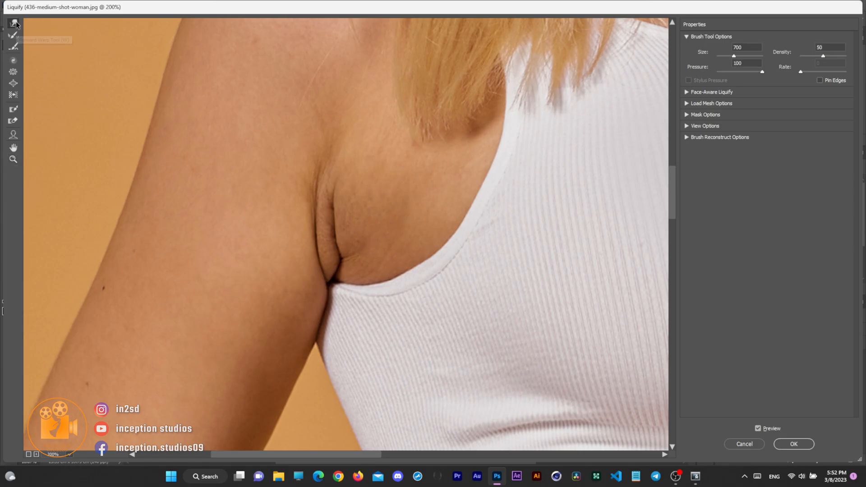
key("bracketleft")
key("bracketleft")
key("bracketleft")
key("bracketleft")
key("bracketleft")
key("bracketleft")
key("bracketleft")
key("bracketleft")
key("bracketleft")
key("bracketleft")
key("bracketleft")
key("bracketleft")
key("bracketleft")
key("bracketleft")
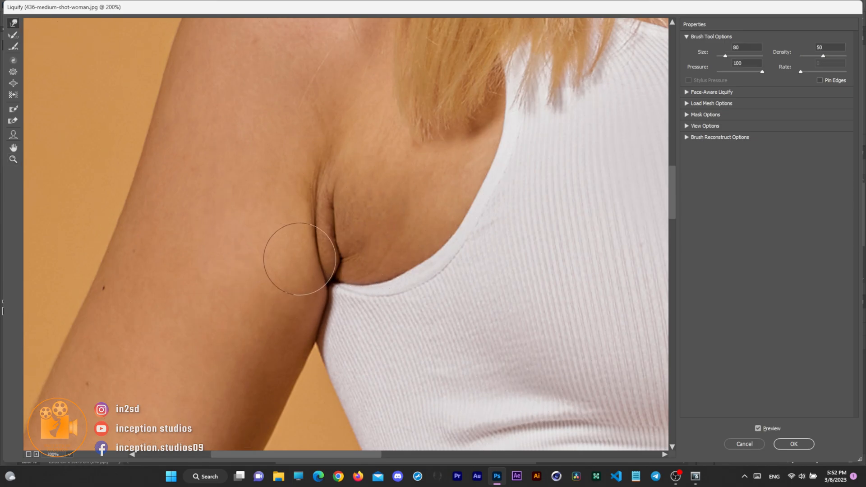
Narrow the skin fold at the near armpit with a fine Forward Warp brush of size 35
key("bracketleft")
key("bracketleft")
key("bracketleft")
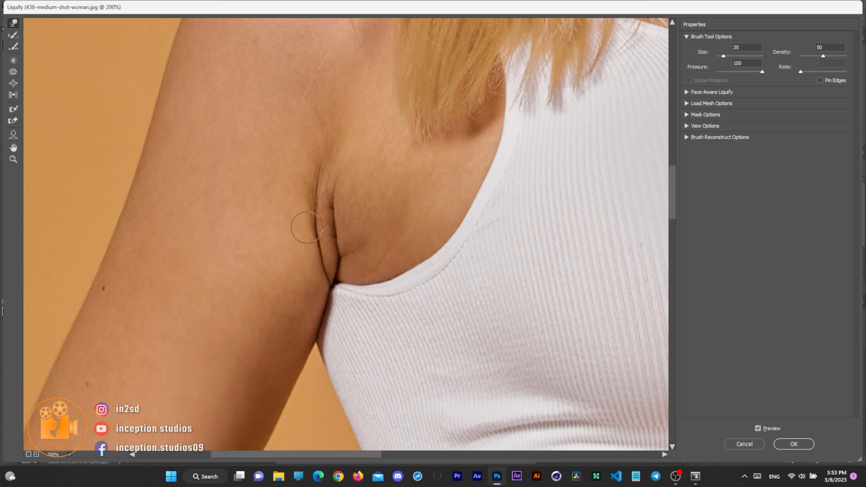
Fit the whole photo on screen and compare the liquified body with the original
left_click(11, 161)
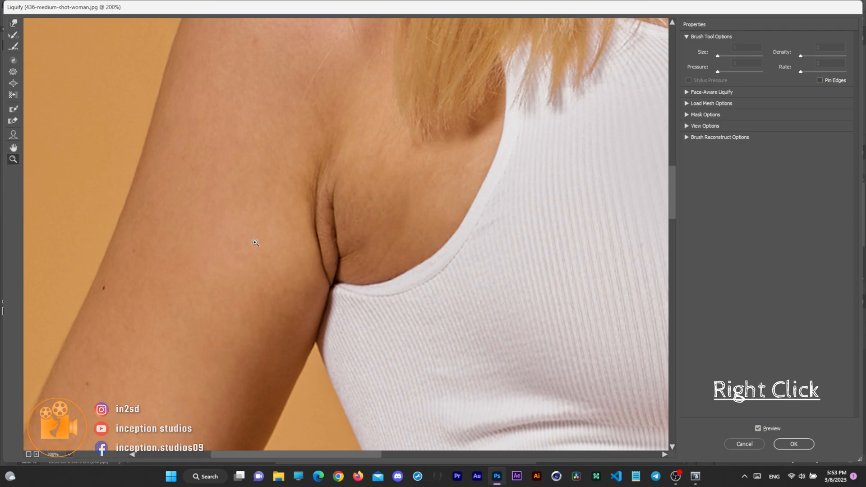
right_click(334, 224)
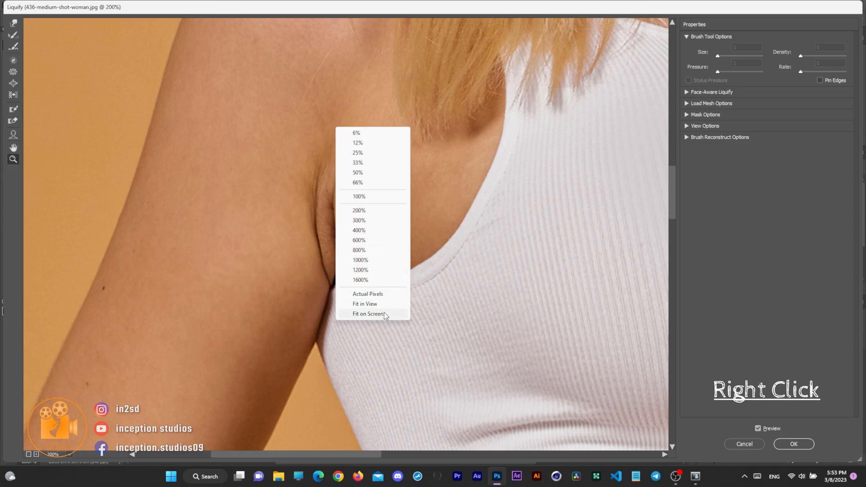
left_click(368, 314)
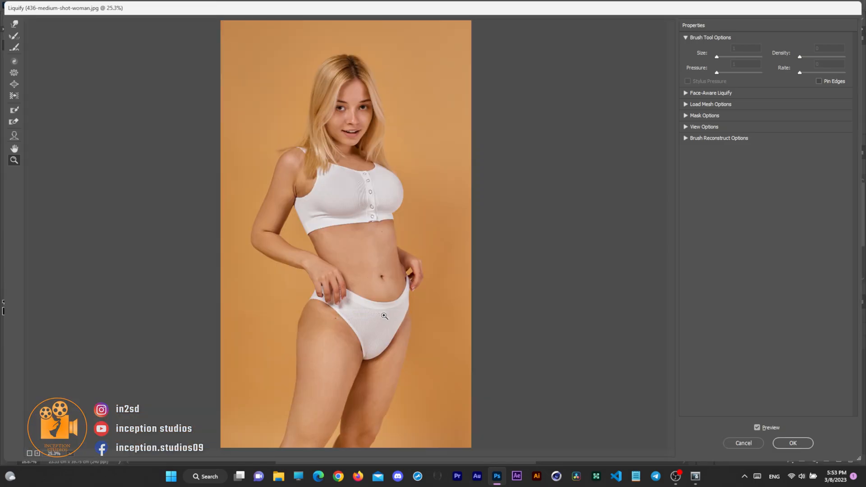
left_click(782, 428)
left_click(774, 428)
left_click(773, 429)
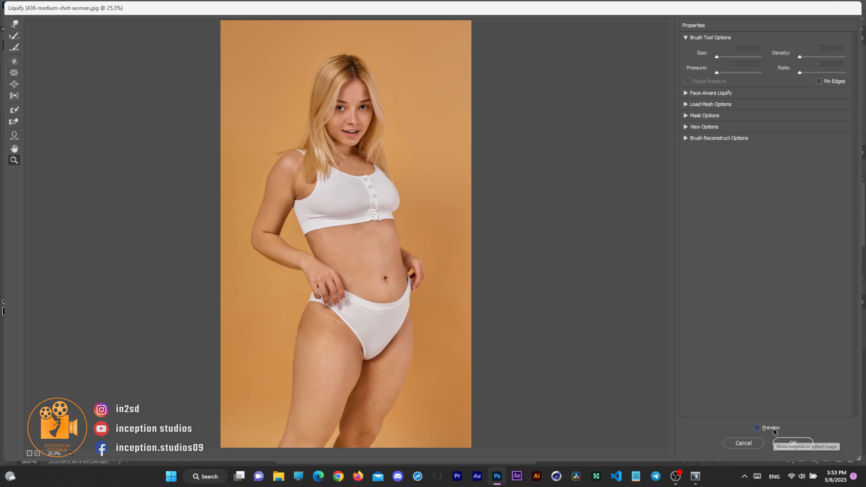
left_click(773, 429)
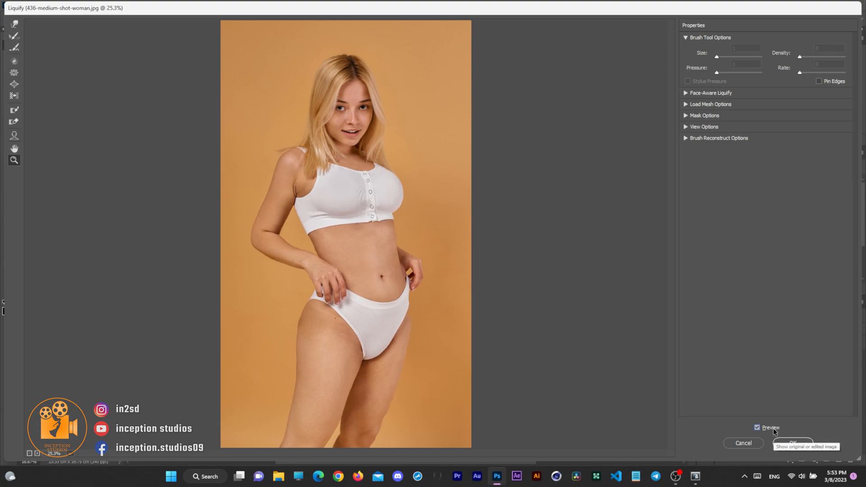
Touch up the near thigh's outer edge with Forward Warp at brush sizes 300, 700 and 600
left_click(15, 24)
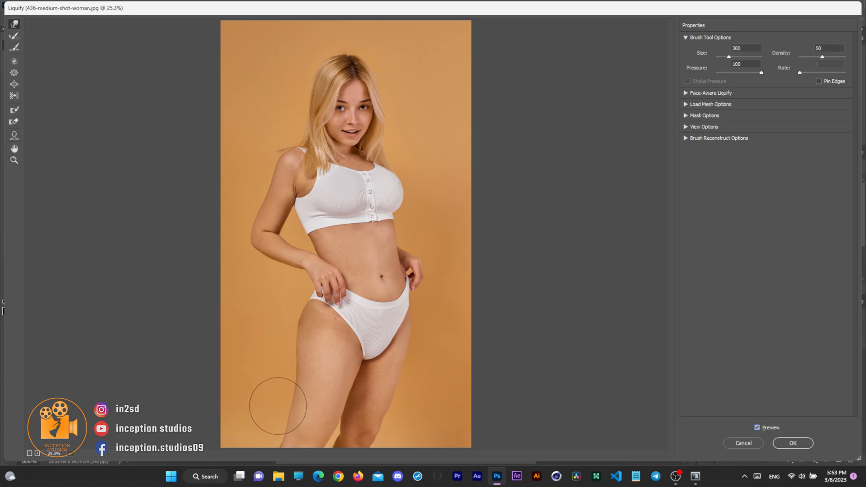
key("bracketright")
key("bracketright")
key("bracketright")
key("bracketright")
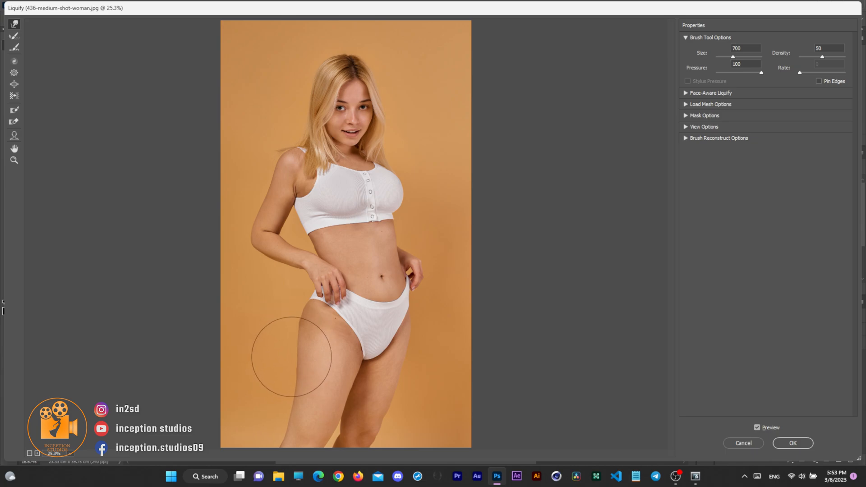
key("bracketleft")
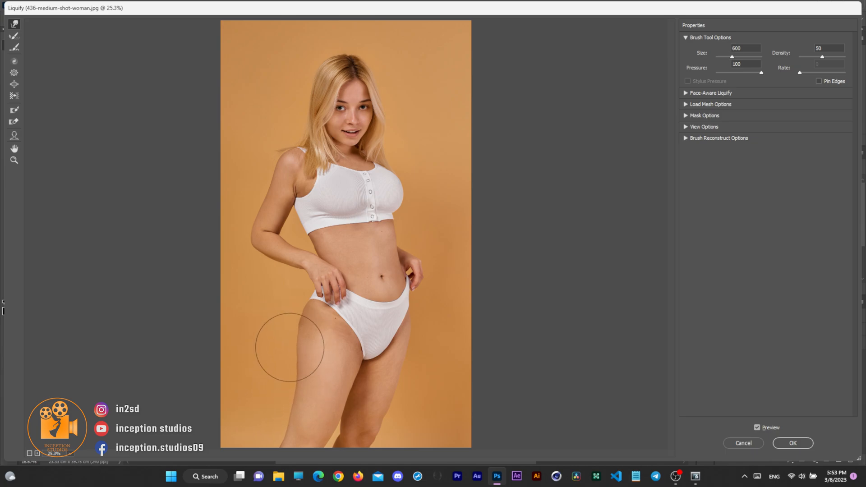
Adjust the near hip and groin area with Forward Warp at brush size 800, and show the original for comparison
key("bracketleft")
key("bracketleft")
key("bracketleft")
key("bracketleft")
key("bracketright")
key("bracketright")
key("bracketright")
key("bracketright")
key("bracketright")
key("bracketright")
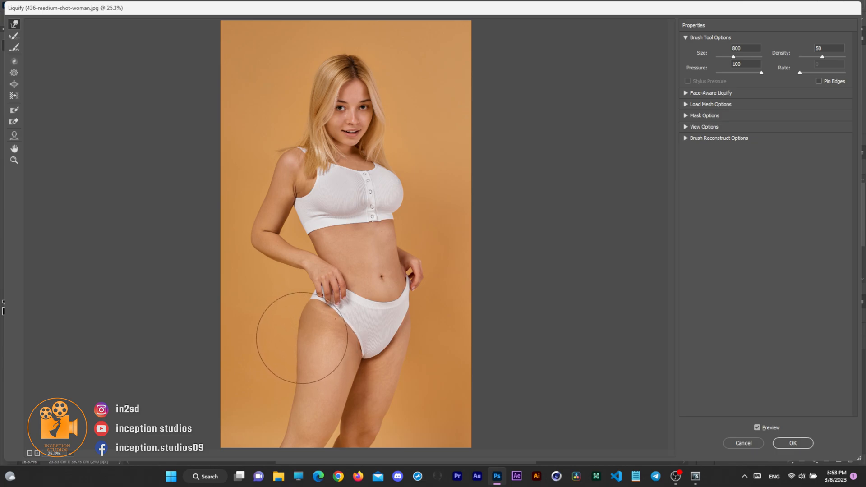
left_click(761, 428)
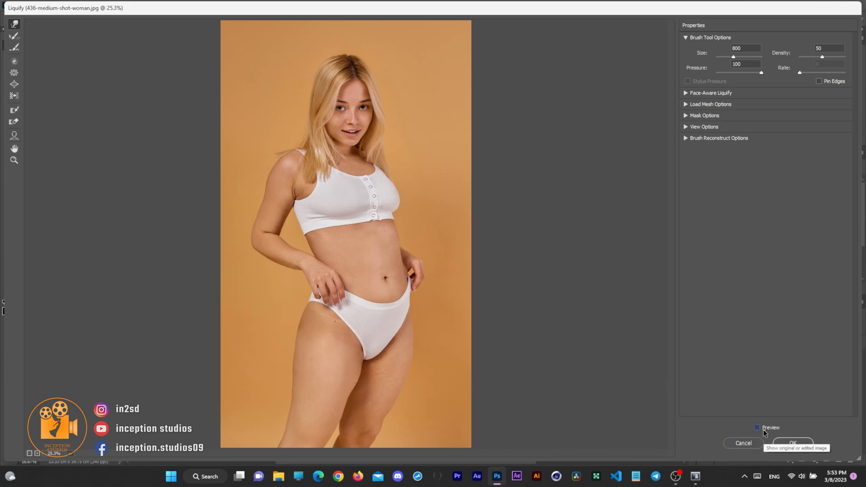
Touch up the outline of the near thigh's lower part with Forward Warp at brush sizes 700 and 400
left_click(762, 429)
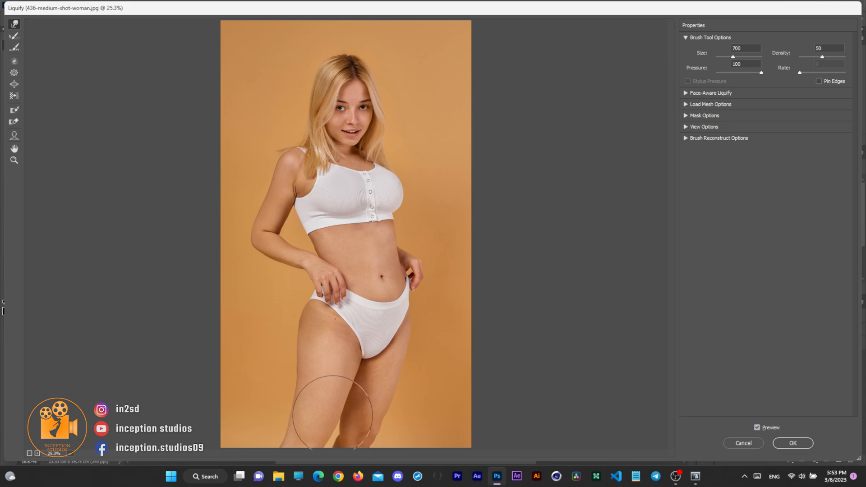
key("bracketleft")
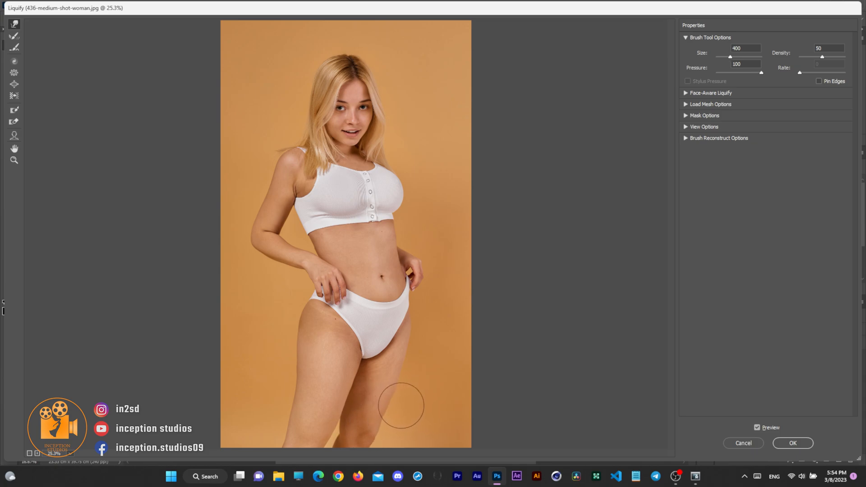
key("bracketright")
key("bracketright")
key("bracketright")
Compare the liquified body with the original photo and apply the Liquify filter to the layer
left_click(757, 427)
left_click(758, 427)
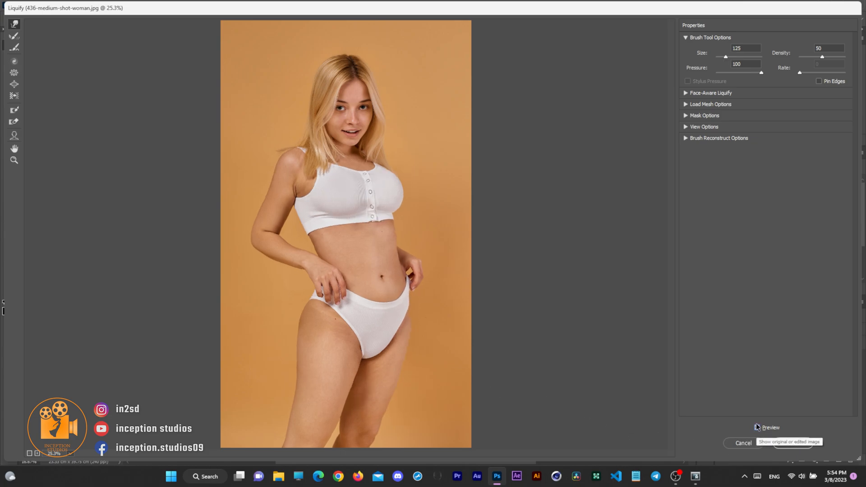
left_click(757, 428)
left_click(758, 428)
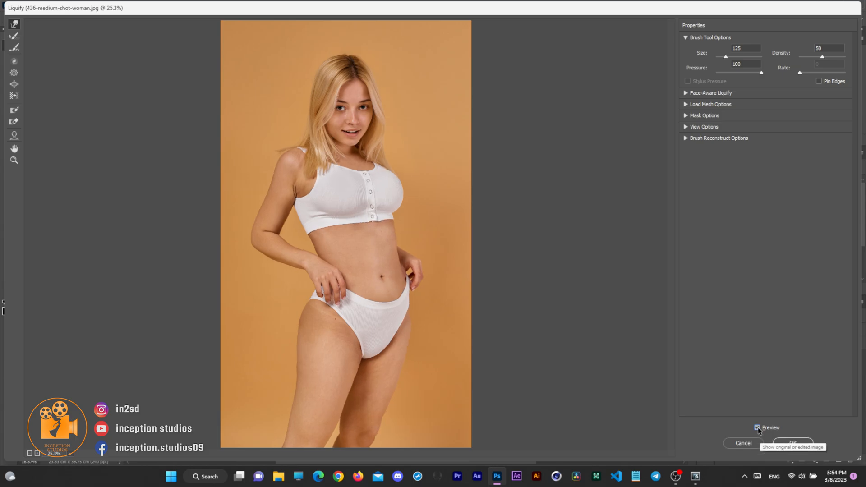
left_click(790, 445)
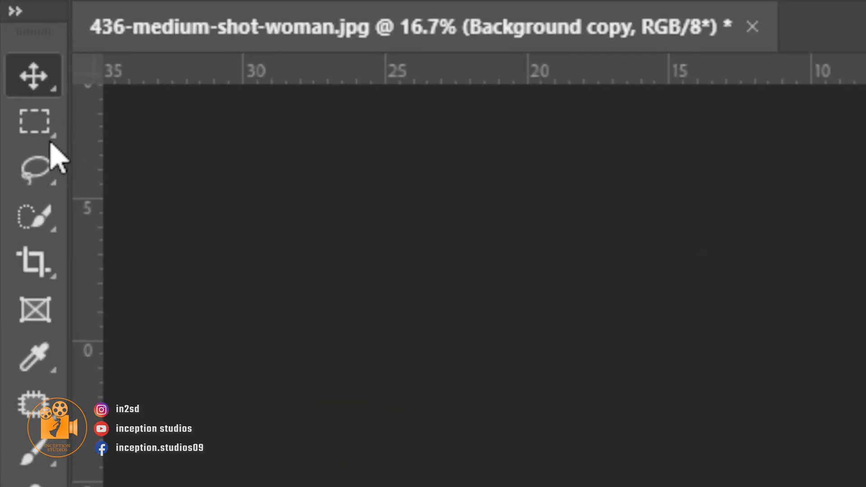
Select the full-width area from the woman's chin down to the photo's lower edge with the Rectangular Marquee tool, about 27.9 cm tall
right_click(9, 57)
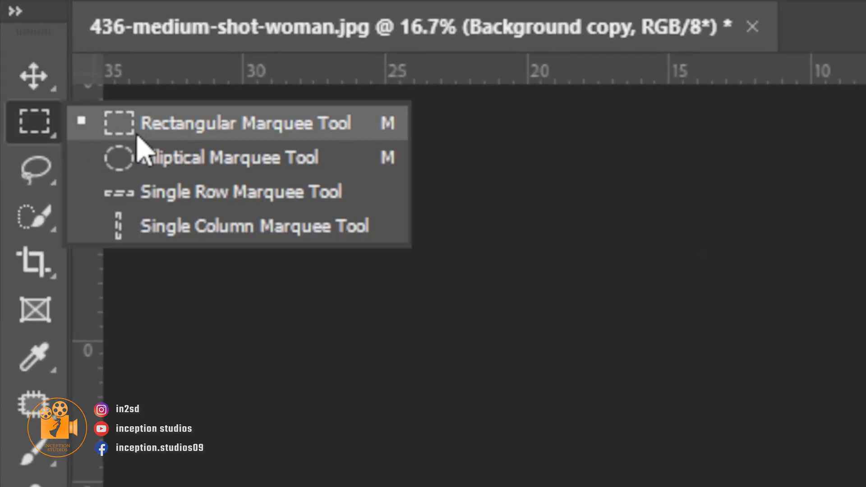
left_click(164, 136)
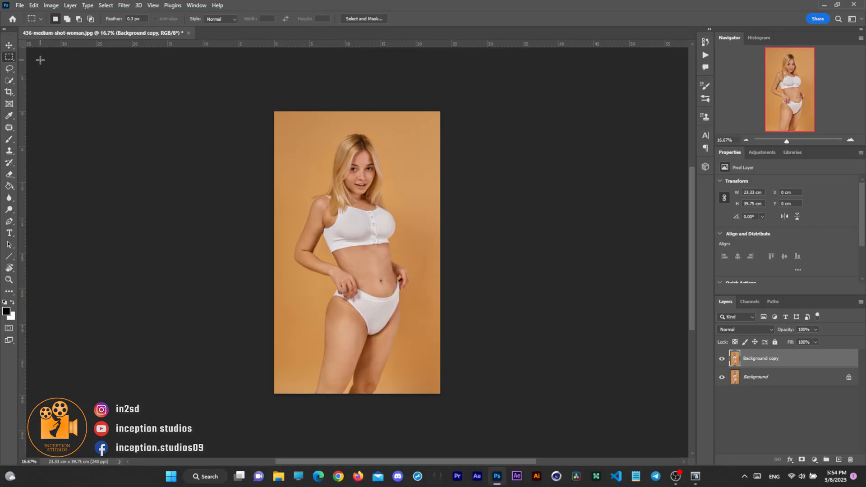
left_click_drag(449, 399, 257, 196)
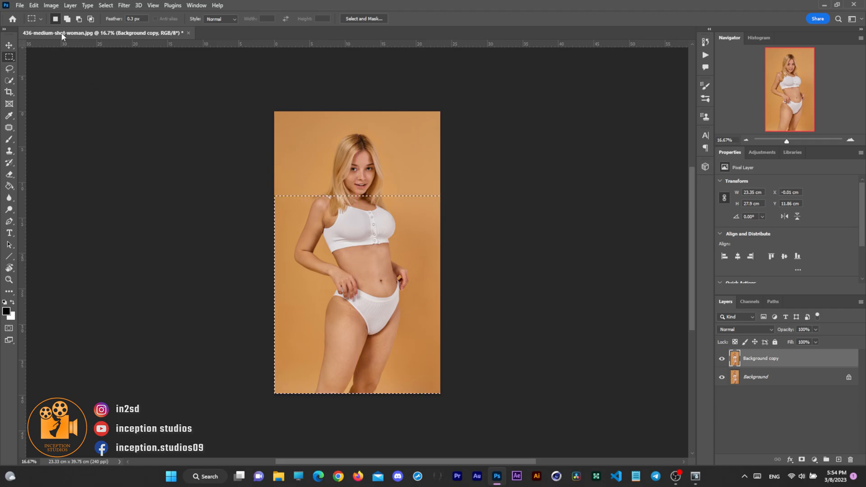
Stretch the selected body area downward with Free Transform to about 28.9 cm tall, keeping its width, and deselect it
left_click(34, 5)
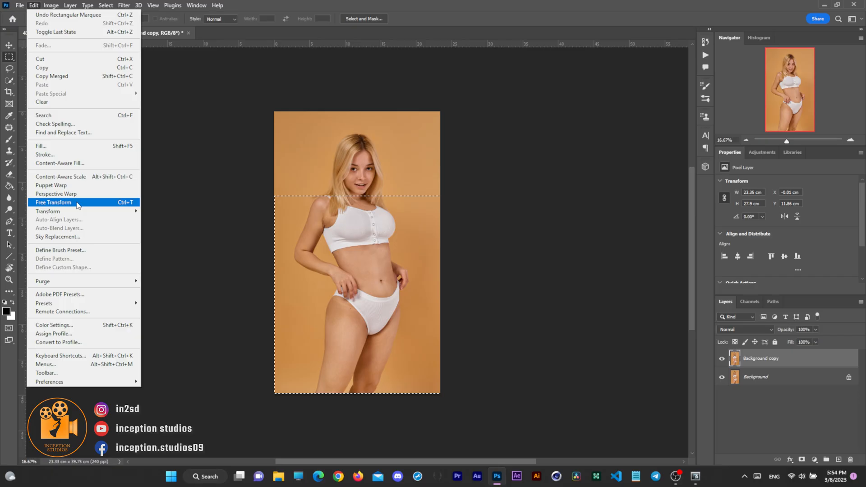
left_click(131, 346)
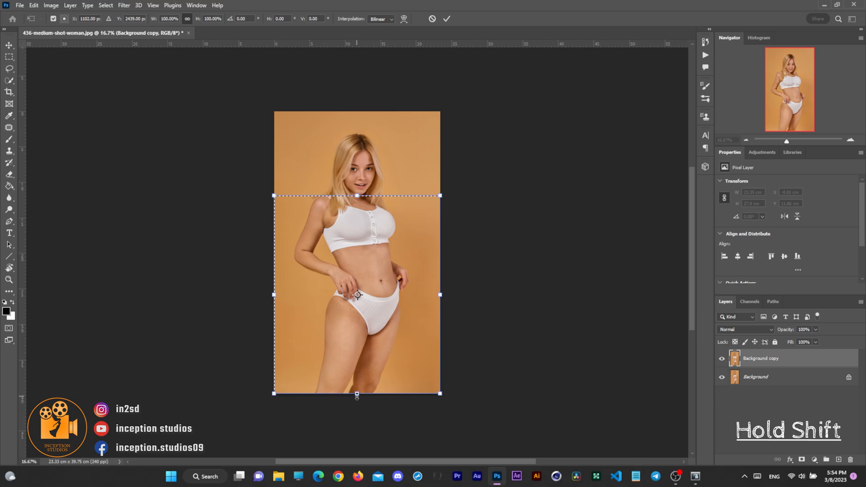
left_click_drag(357, 394, 357, 402)
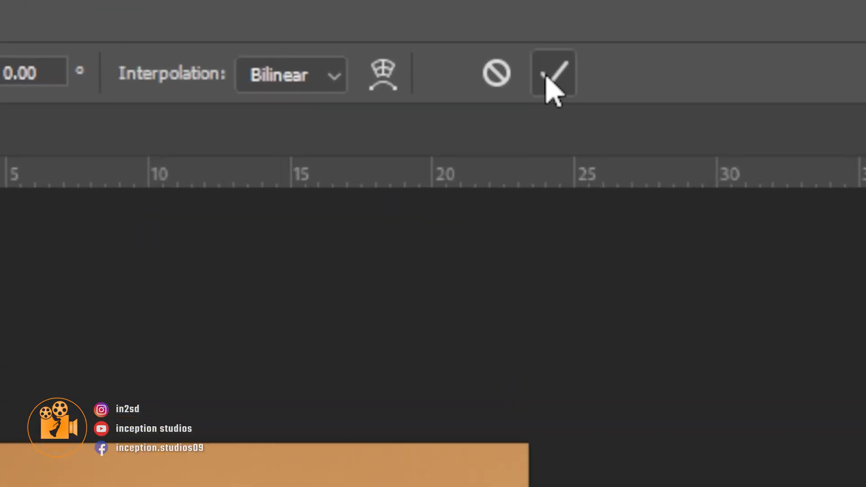
left_click(547, 76)
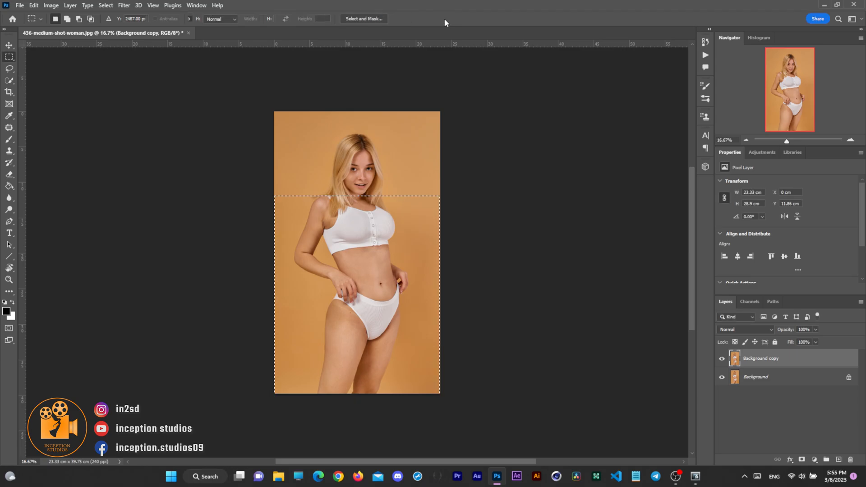
left_click(106, 5)
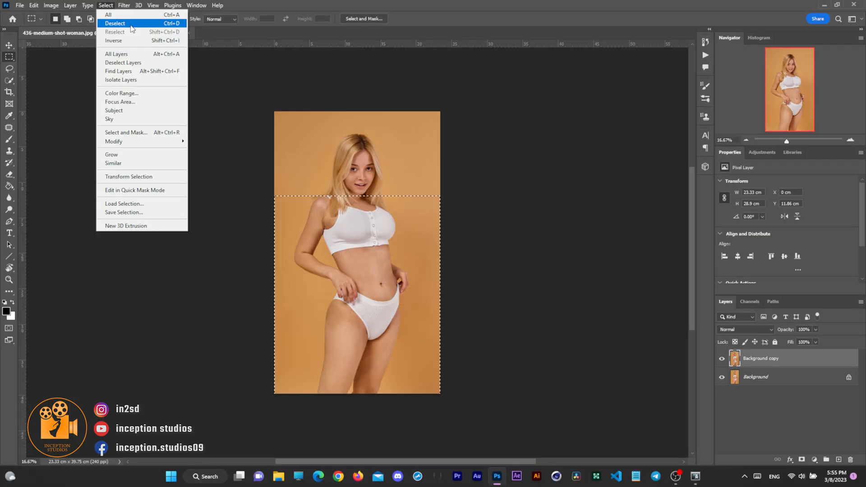
left_click(131, 25)
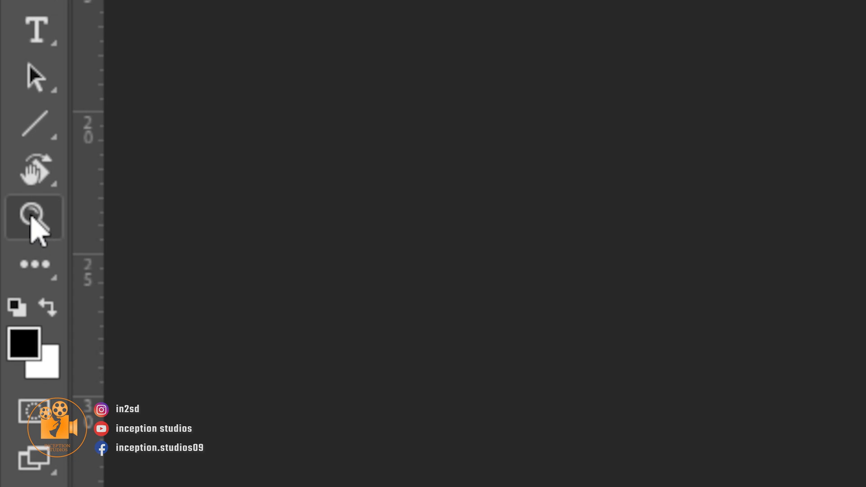
Patch the outer skin fold at the near armpit with clean upper-arm skin, using the Patch tool
left_click(31, 217)
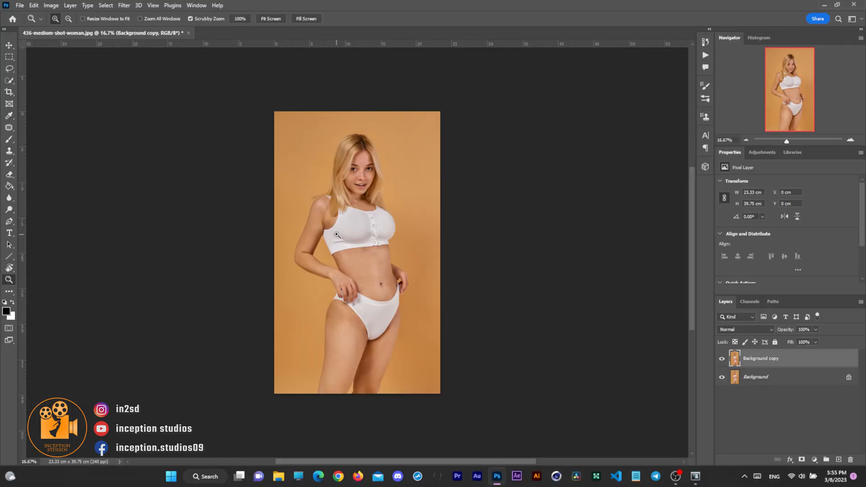
left_click_drag(337, 235, 326, 224)
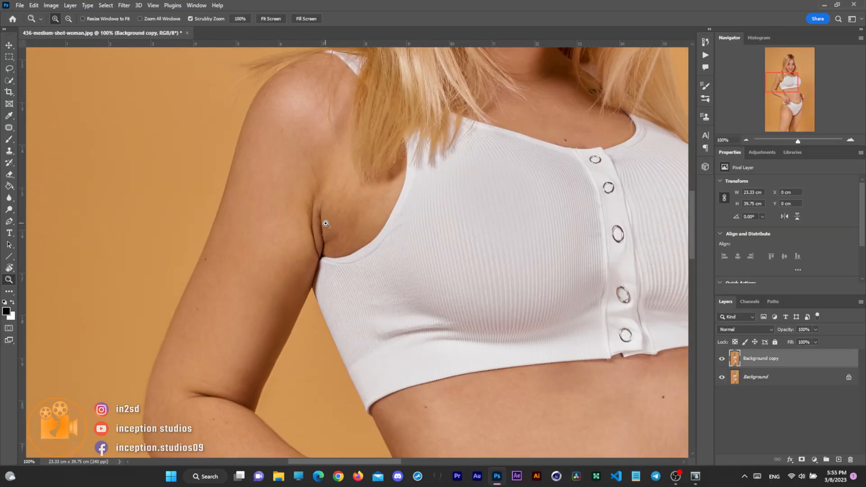
left_click(325, 224)
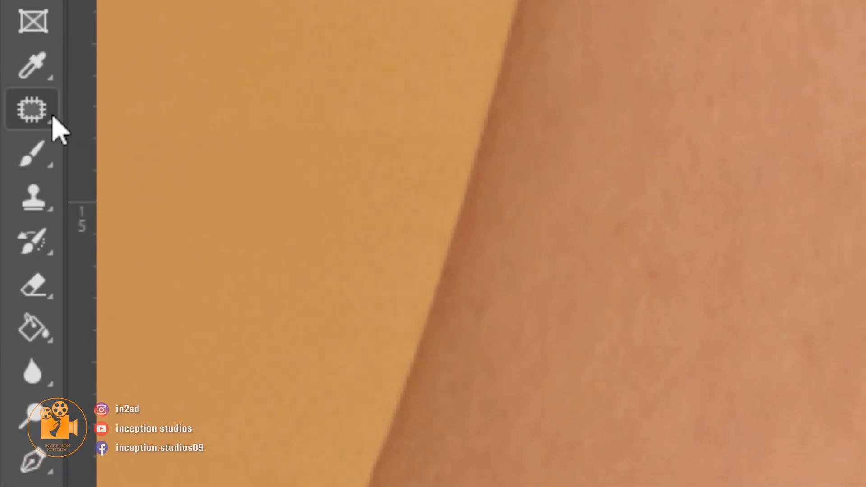
left_click(15, 129)
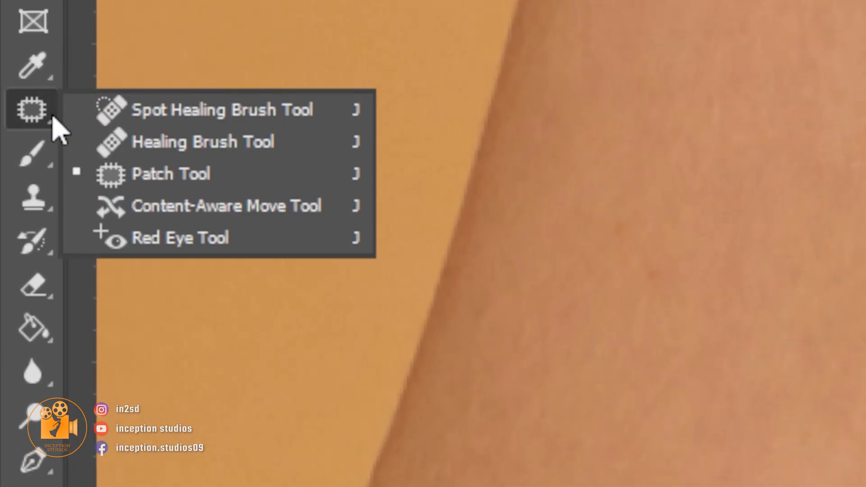
left_click(236, 178)
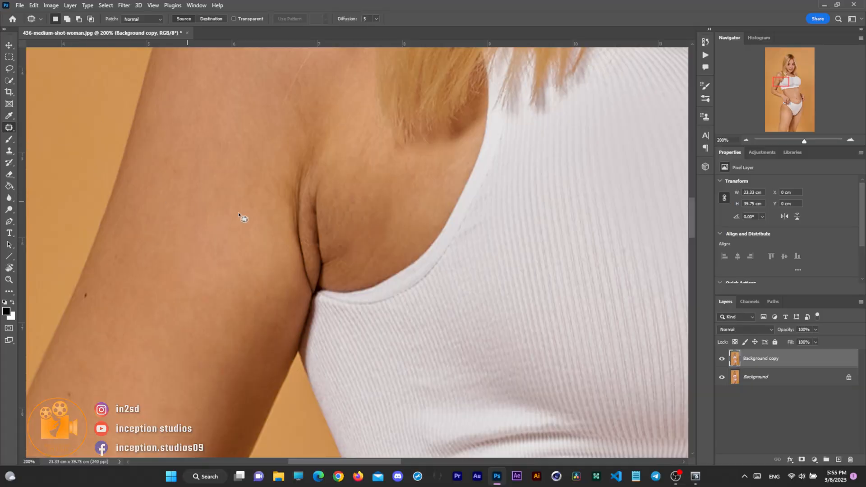
mouse_move(290, 170)
left_mouse_down()
mouse_move(310, 180)
mouse_move(309, 225)
left_mouse_up()
left_click_drag(312, 280, 292, 274)
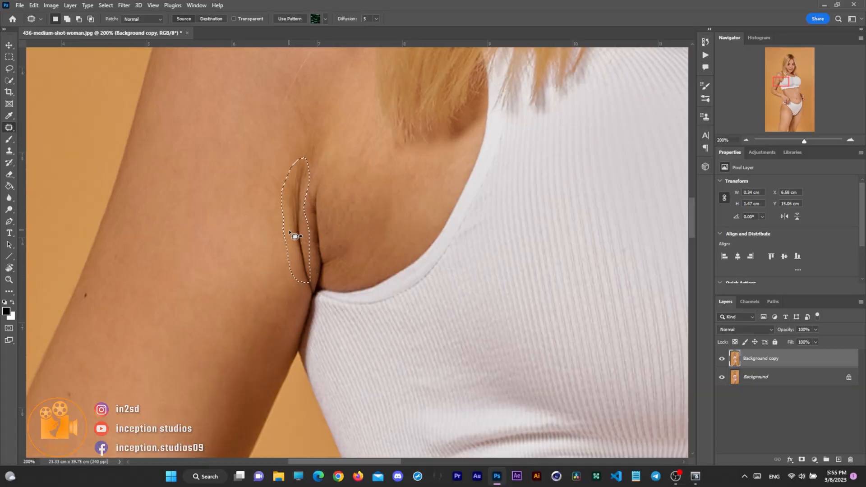
left_click_drag(289, 229, 251, 249)
key("ctrl+d")
Patch the remaining inner crease of the near armpit and the small mark beside the top's edge with smooth arm skin
mouse_move(297, 147)
left_mouse_down()
mouse_move(291, 120)
mouse_move(318, 119)
left_mouse_up()
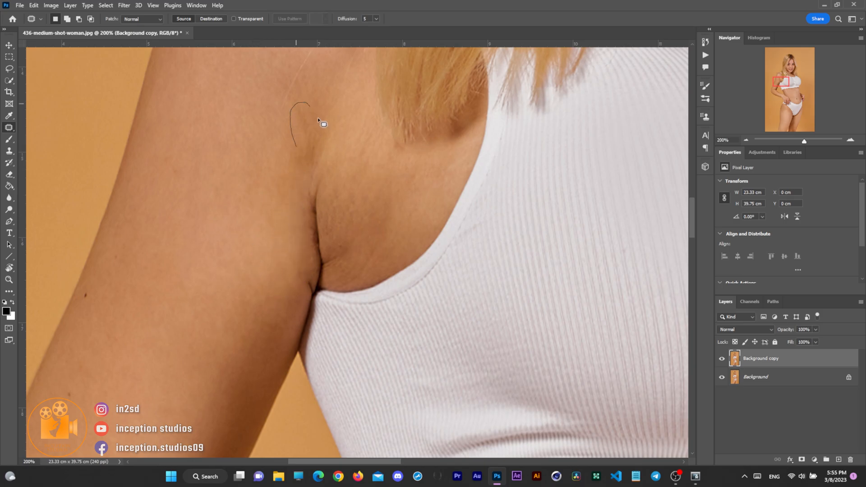
left_click_drag(330, 275, 321, 263)
left_click_drag(300, 202, 260, 205)
key("ctrl+d")
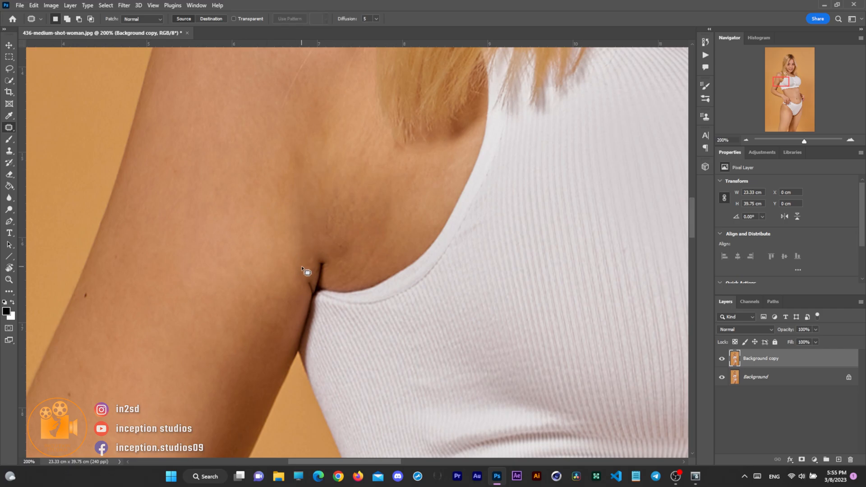
mouse_move(311, 280)
left_mouse_down()
mouse_move(313, 291)
mouse_move(300, 286)
mouse_move(312, 296)
left_mouse_up()
key("ctrl+d")
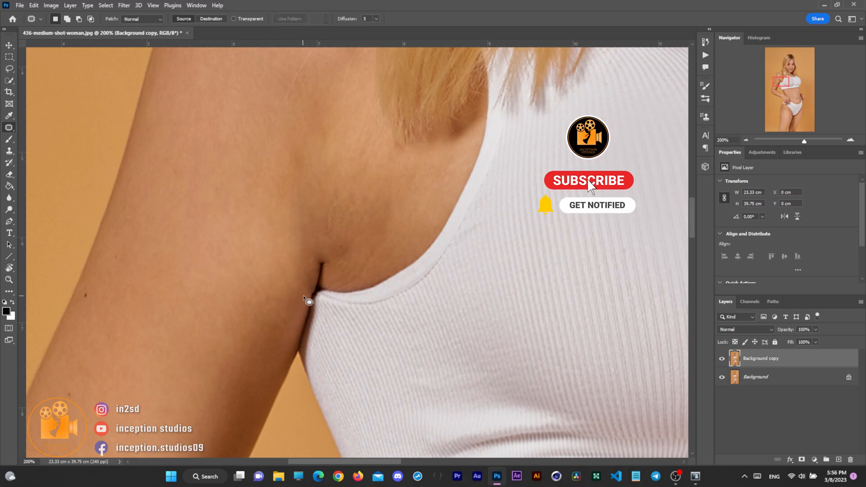
Patch the uneven skin between the near armpit and the hair, and compare the retouched layer with the original
mouse_move(331, 129)
left_mouse_down()
mouse_move(372, 146)
mouse_move(395, 203)
mouse_move(351, 241)
mouse_move(299, 254)
mouse_move(267, 160)
left_mouse_up()
mouse_move(361, 176)
left_mouse_down()
mouse_move(371, 246)
mouse_move(395, 201)
left_mouse_up()
key("ctrl+d")
mouse_move(343, 241)
left_mouse_down()
mouse_move(337, 252)
mouse_move(323, 191)
left_mouse_up()
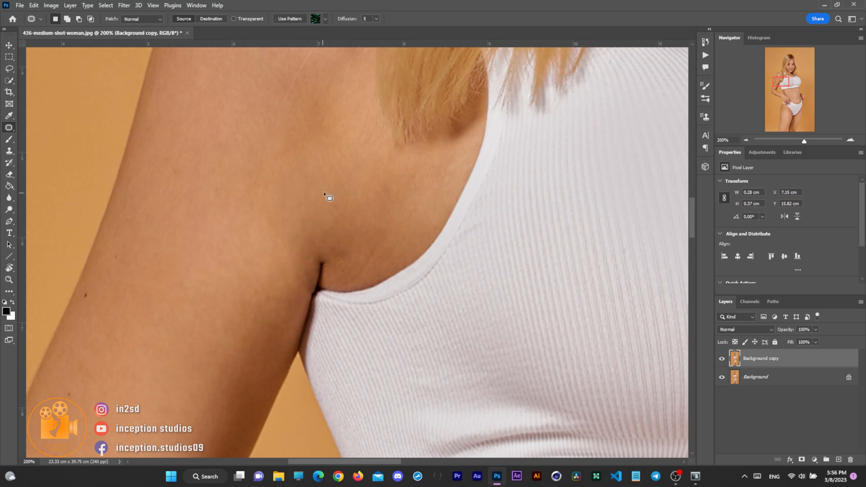
key("ctrl+d")
left_click(721, 359)
left_click(721, 360)
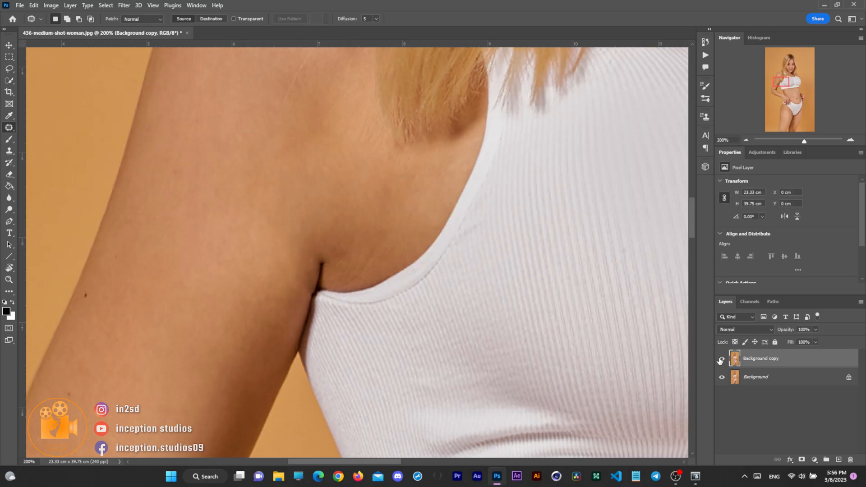
left_click(722, 359)
left_click(721, 360)
Patch uneven skin on the near upper arm and beside the top's armhole
left_click(746, 140)
left_click(746, 140)
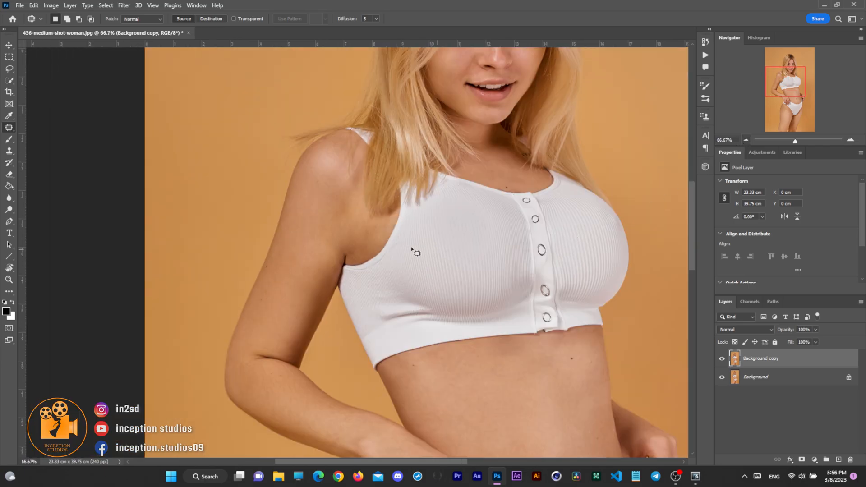
mouse_move(326, 220)
left_mouse_down()
mouse_move(337, 238)
mouse_move(324, 252)
mouse_move(315, 226)
mouse_move(315, 244)
left_mouse_up()
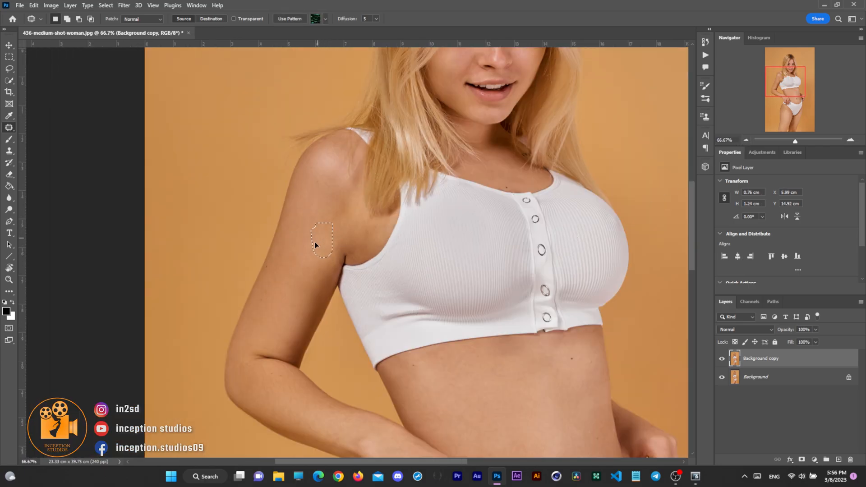
key("ctrl+d")
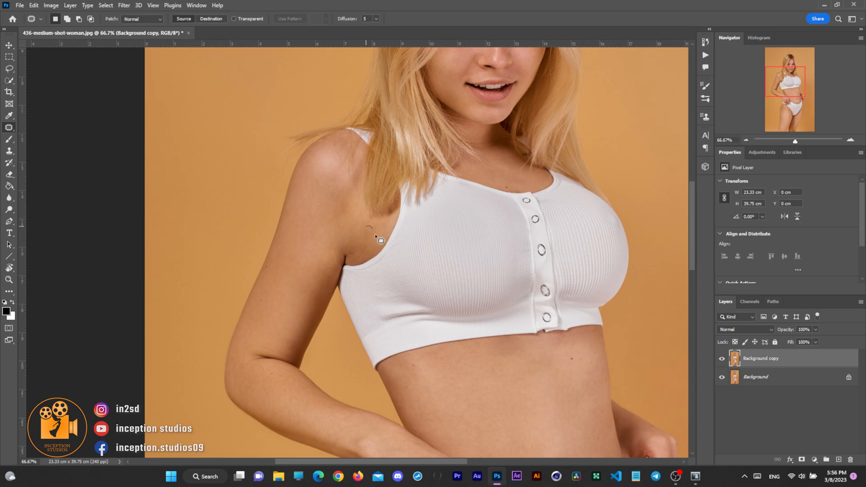
left_click_drag(375, 234, 364, 238)
key("ctrl+d")
Patch out the mole, the crease line and the uneven skin on the near hip and upper thigh
left_click_drag(689, 261, 699, 345)
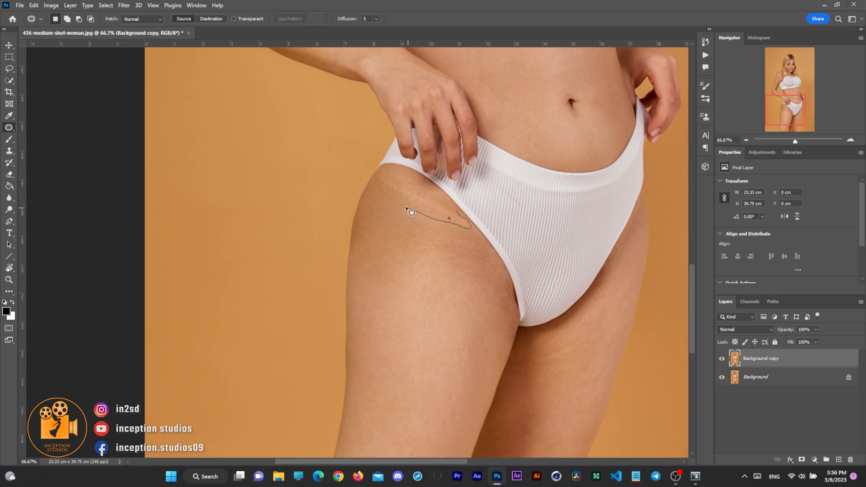
left_click_drag(388, 185, 385, 181)
left_click_drag(426, 206, 429, 224)
key("ctrl+d")
mouse_move(477, 279)
left_mouse_down()
mouse_move(438, 271)
mouse_move(446, 284)
left_mouse_up()
key("ctrl+d")
Patch the uneven skin on the far inner thigh just below the underwear in two places
left_click_drag(689, 291, 692, 307)
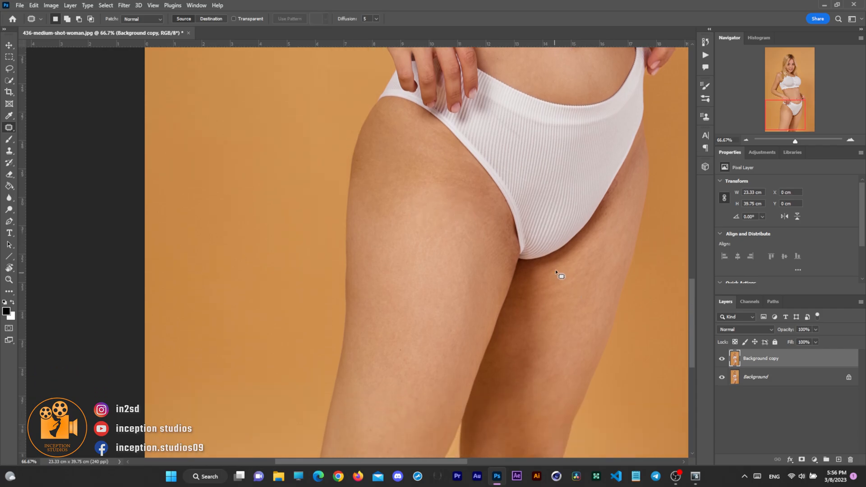
mouse_move(577, 286)
left_mouse_down()
mouse_move(554, 293)
mouse_move(545, 285)
mouse_move(581, 261)
mouse_move(552, 271)
left_mouse_up()
key("ctrl+d")
left_click_drag(693, 315, 693, 327)
left_click_drag(538, 244, 550, 268)
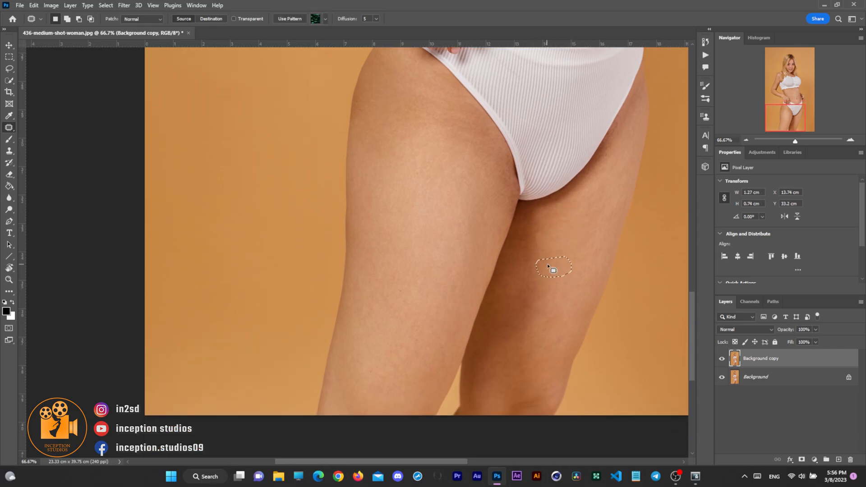
key("ctrl+d")
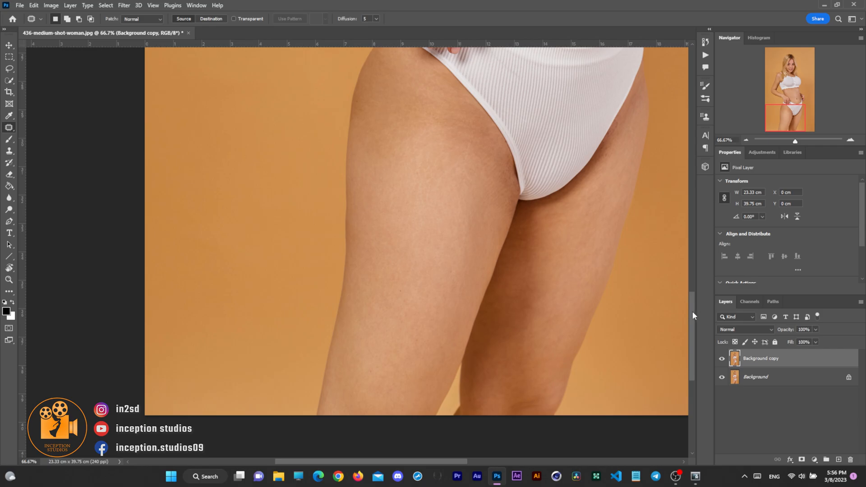
Patch the skin transition between the near shoulder and armpit with smoother upper-arm skin
left_click_drag(693, 311, 676, 195)
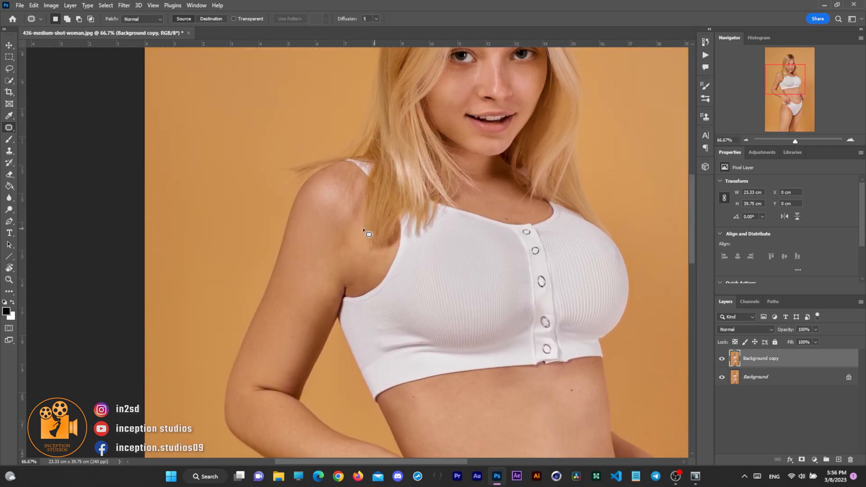
mouse_move(350, 245)
left_mouse_down()
mouse_move(331, 235)
mouse_move(328, 260)
left_mouse_up()
key("ctrl+d")
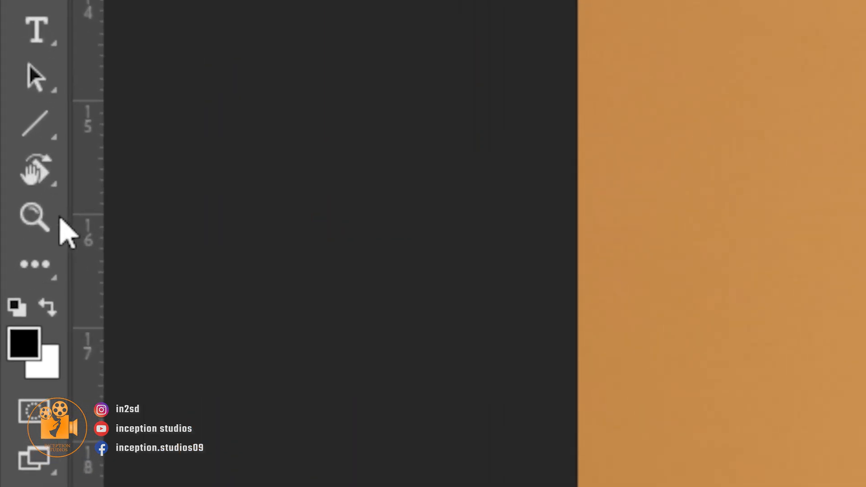
left_click(19, 219)
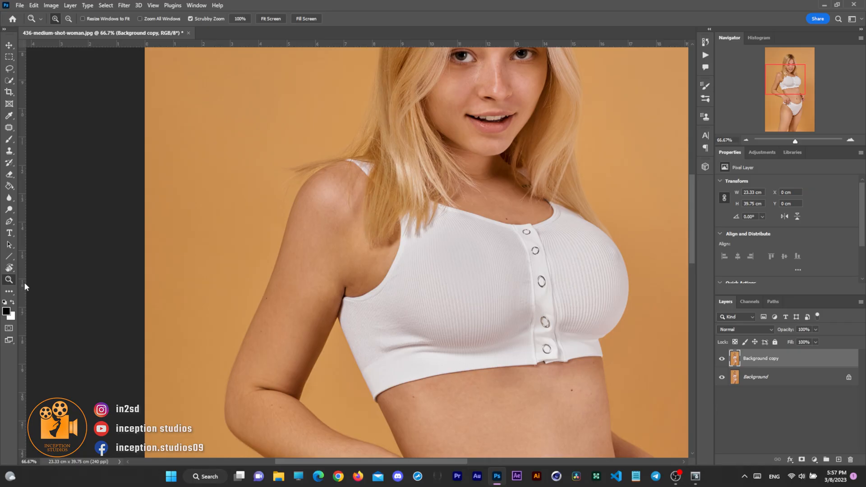
Fit the whole photo in view and compare before and after by toggling the Background copy layer's visibility, leaving it shown
mouse_move(695, 253)
left_mouse_down()
mouse_move(691, 216)
mouse_move(693, 355)
mouse_move(695, 266)
left_mouse_up()
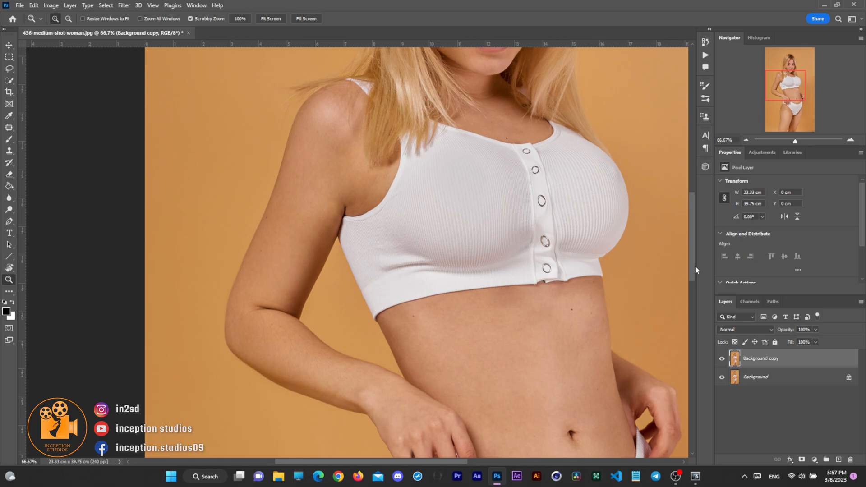
right_click(456, 270)
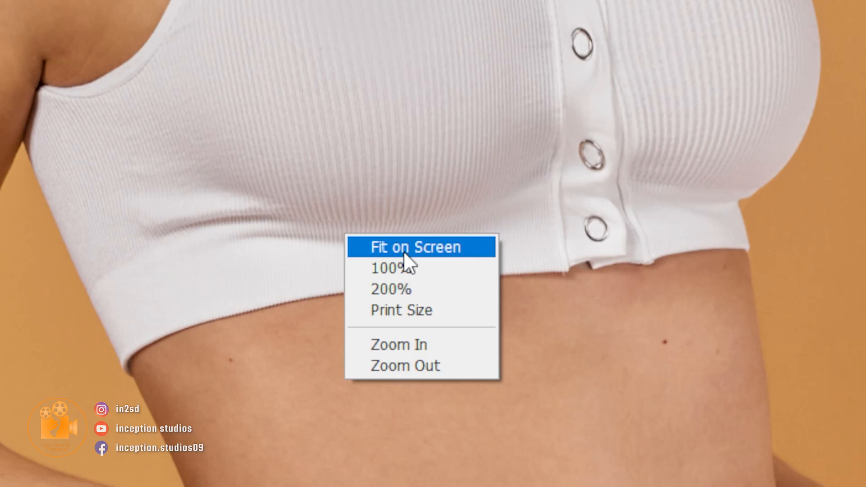
left_click(404, 252)
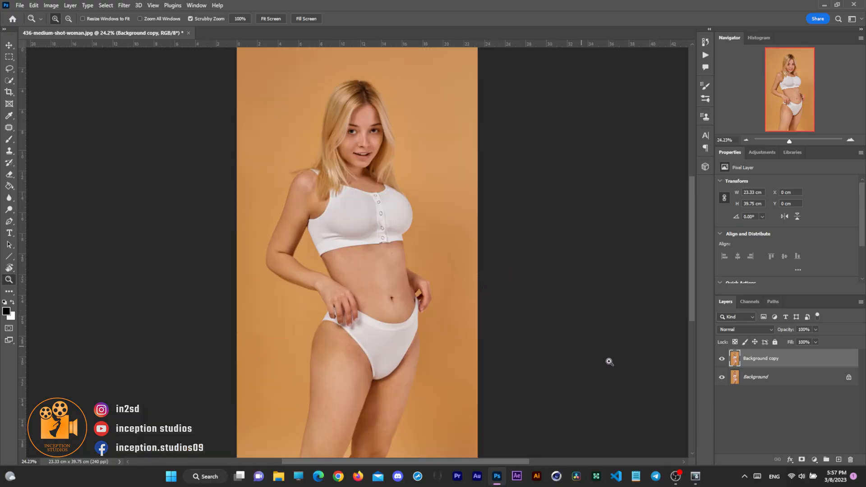
left_click(722, 359)
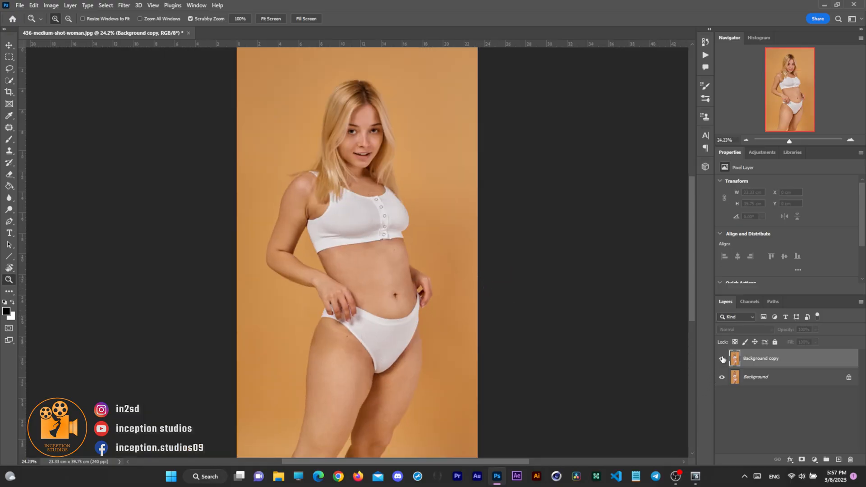
left_click(722, 359)
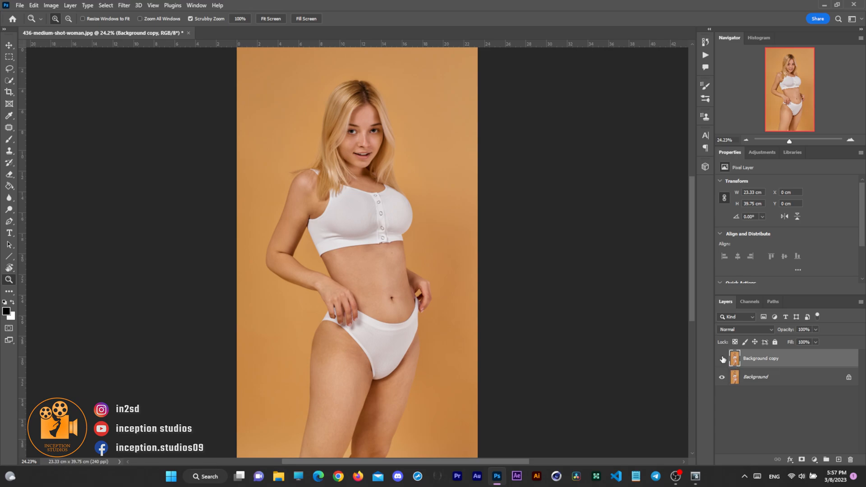
left_click(722, 359)
left_click(723, 360)
left_click(722, 360)
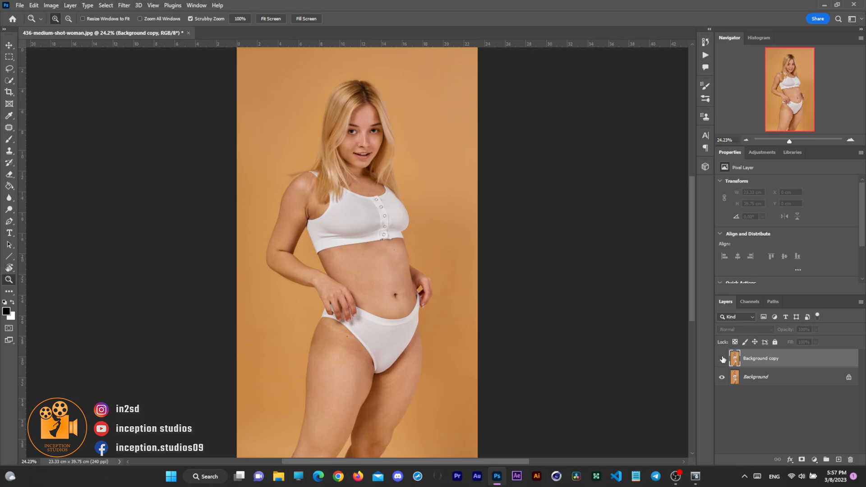
left_click(723, 360)
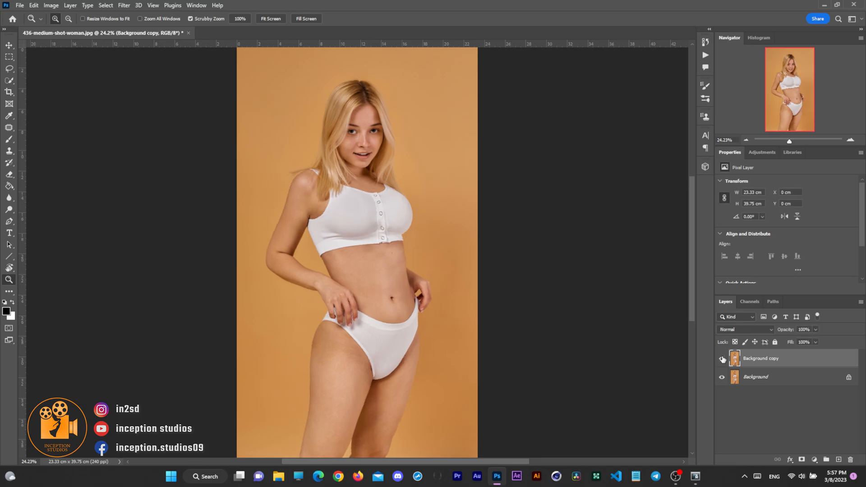